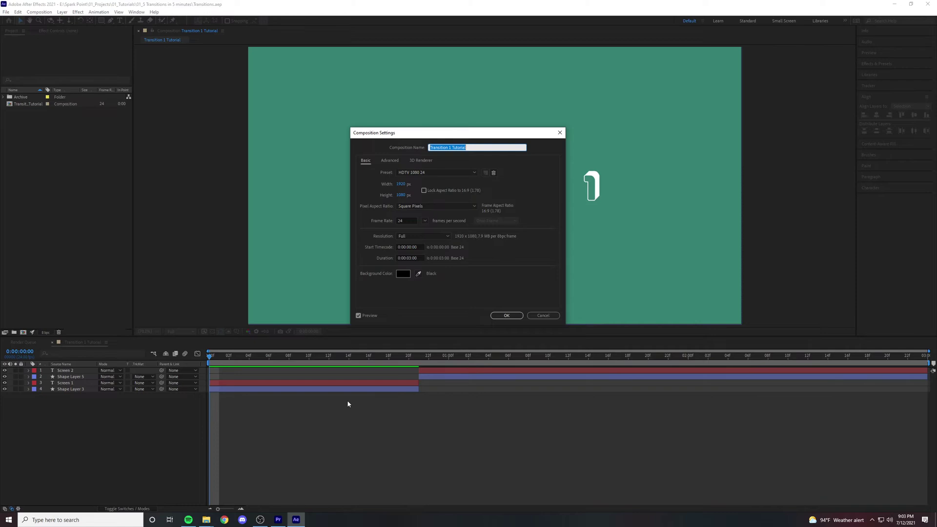
Step: Accept the composition settings, then draw a straight horizontal line extending past both frame edges and centre it vertically in the composition
left_click(507, 316)
key("g")
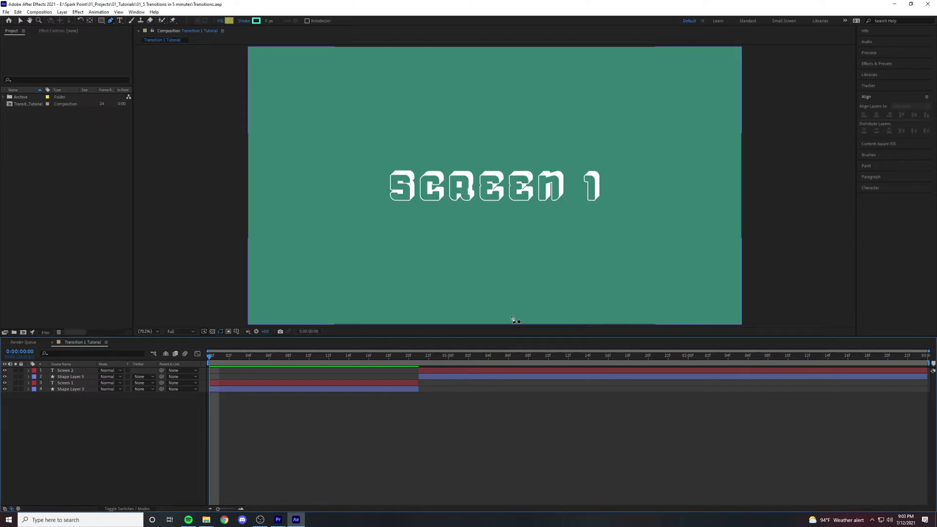
left_click(227, 194)
left_click(755, 194)
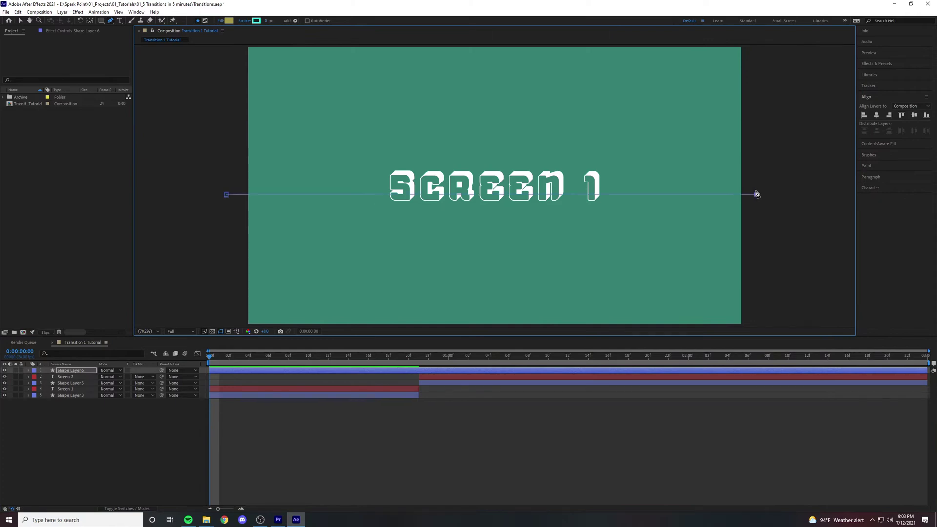
key("v")
left_click(914, 115)
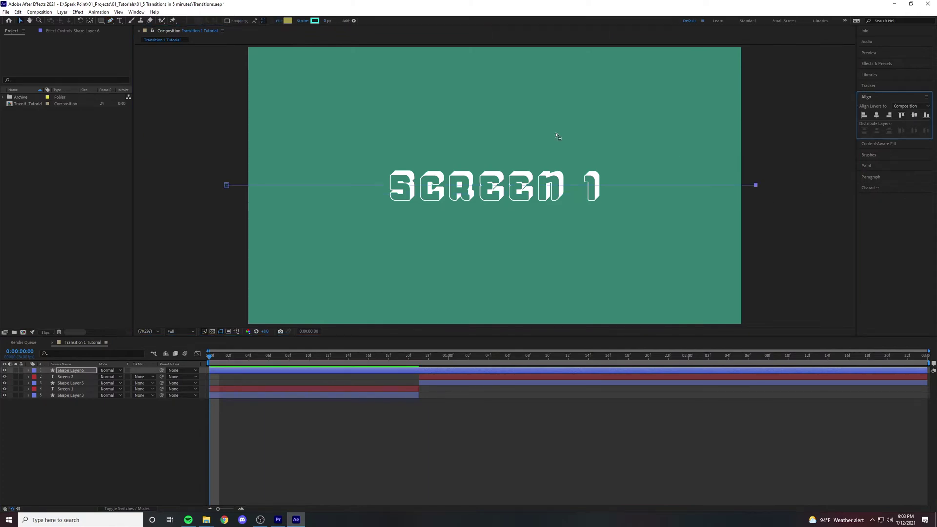
Step: Set the line's stroke width to about 1200 px so it covers the frame, and add Trim Paths to its shape layer
left_click_drag(329, 22, 325, 40)
left_click(29, 370)
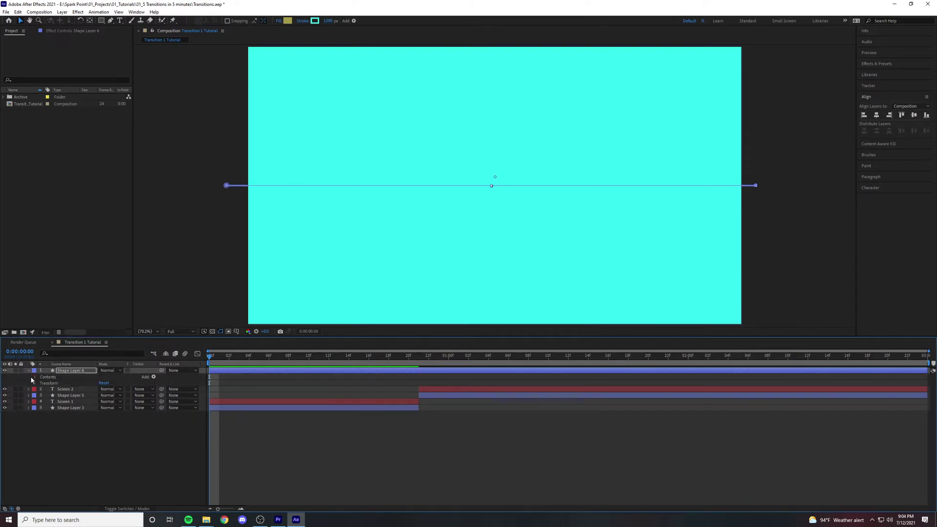
left_click(153, 377)
left_click(173, 338)
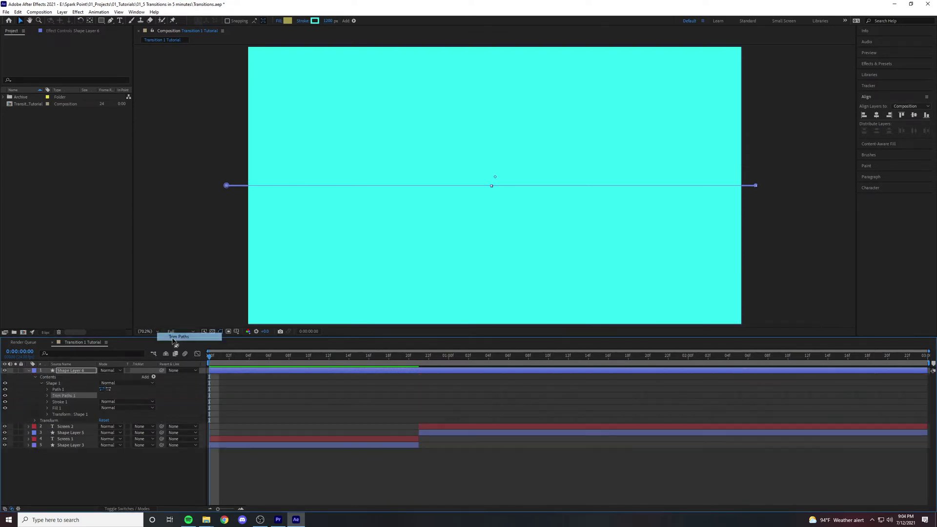
Step: Add Trim Paths Start and End keyframes at frame 0, then move the End keyframe to frame 14
left_click(47, 396)
left_click(60, 408)
left_click(60, 402)
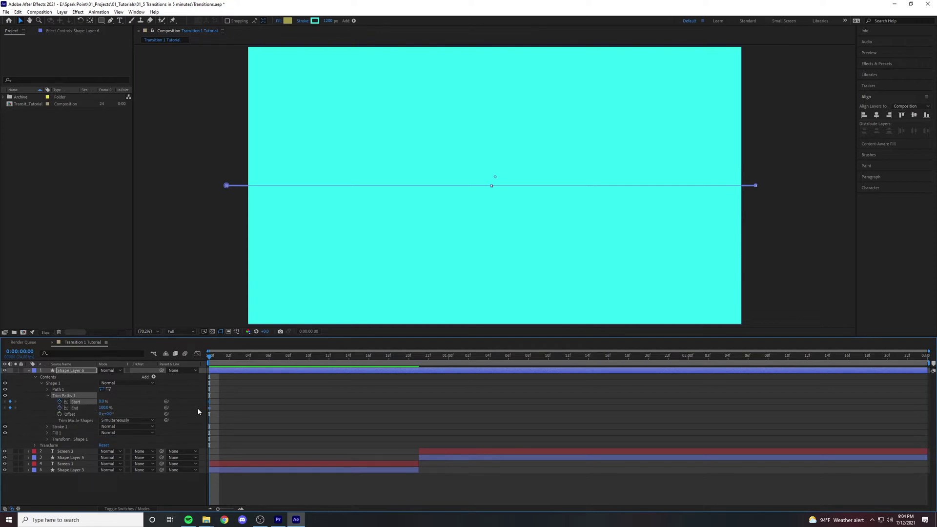
left_click_drag(210, 408, 349, 408)
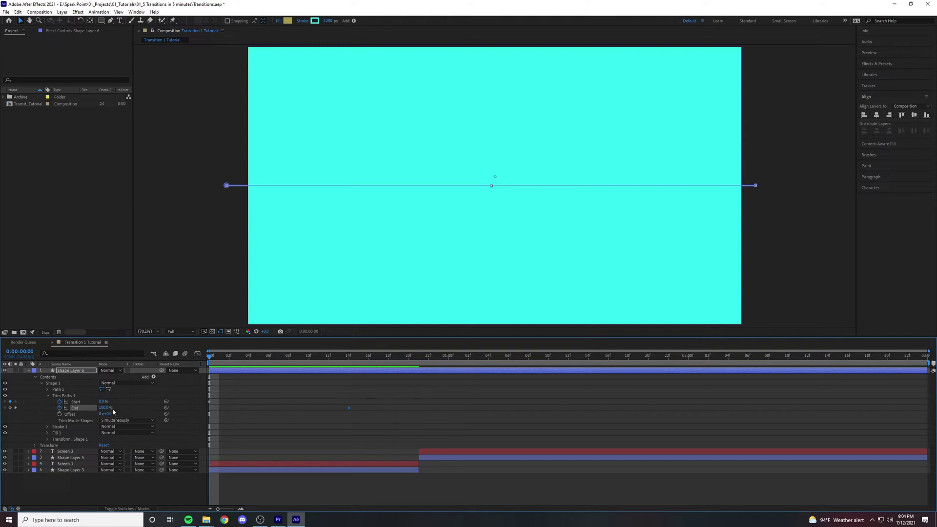
Step: Animate Trim Paths End from 0% at frame 0 and Start from 0% at frame 16 to 100% at 1:06
key("space")
left_click(349, 365)
left_click_drag(103, 402, 210, 409)
mouse_move(396, 391)
left_mouse_down()
mouse_move(207, 405)
mouse_move(370, 404)
left_mouse_up()
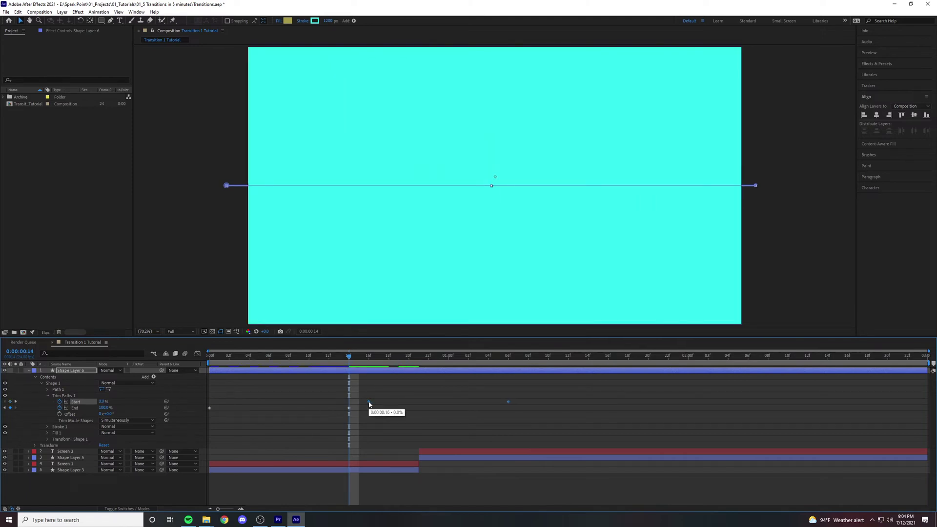
Step: Easy-ease all Trim Paths keyframes with 75% incoming and outgoing influence, and save the project
left_click_drag(539, 394, 157, 421)
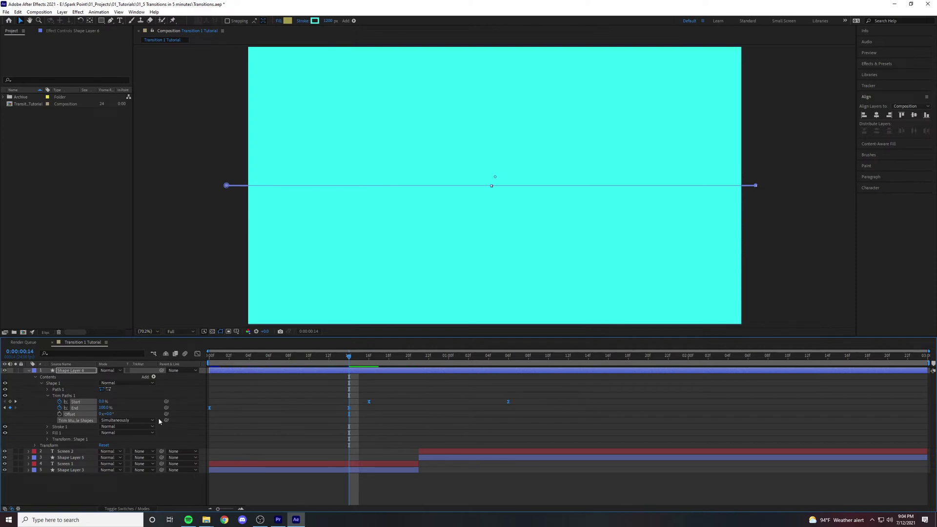
key("ctrl+shift+k")
key("Tab")
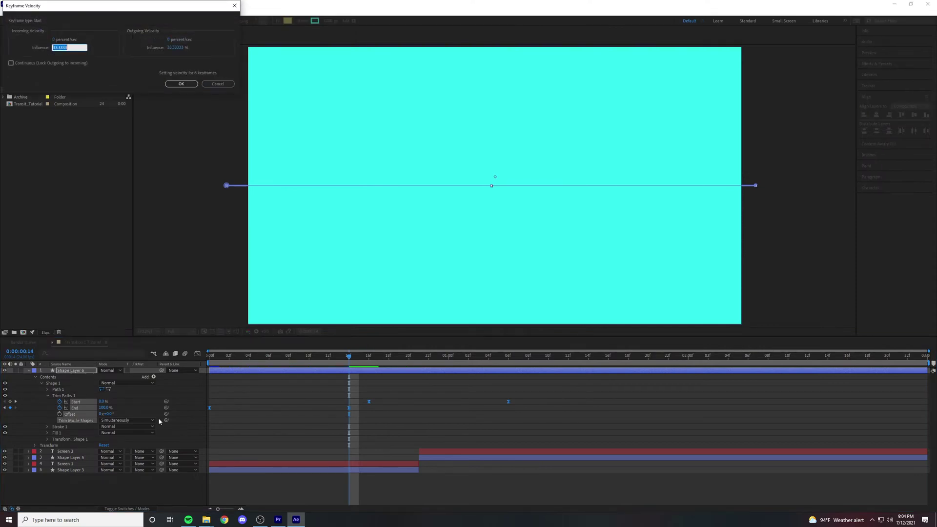
type("75")
key("Tab")
key("Tab")
type("75")
key("Return")
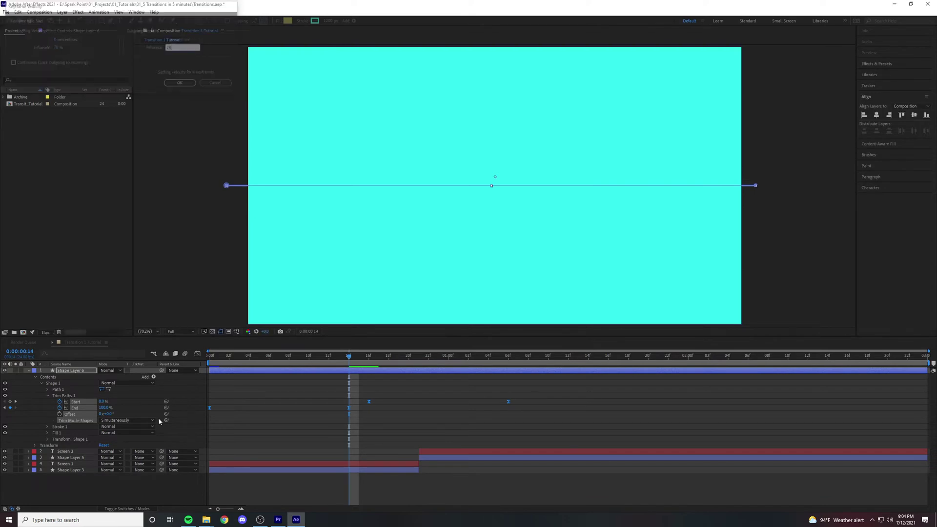
key("ctrl+s")
key("space")
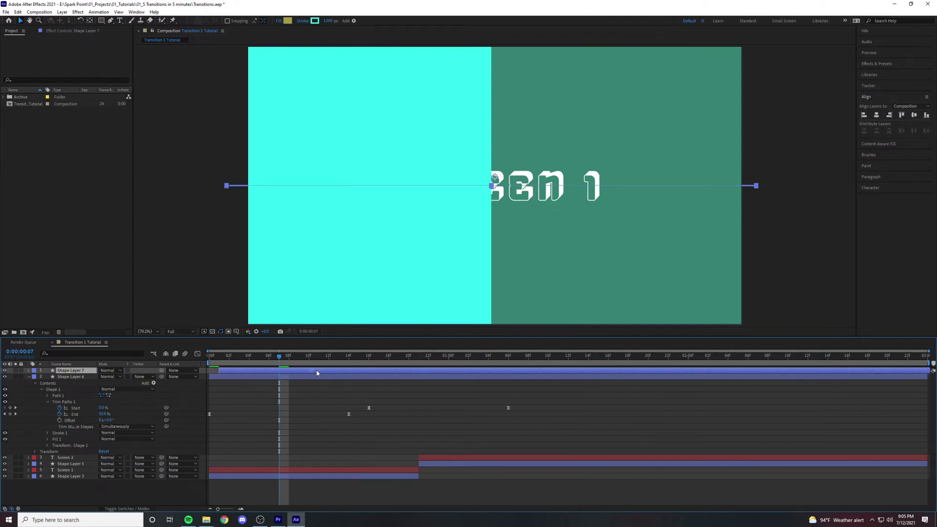
Step: Offset the duplicated line layer to start at frame 2 and give the original line layer below a different stroke colour
left_click_drag(317, 373, 319, 374)
left_click(308, 378)
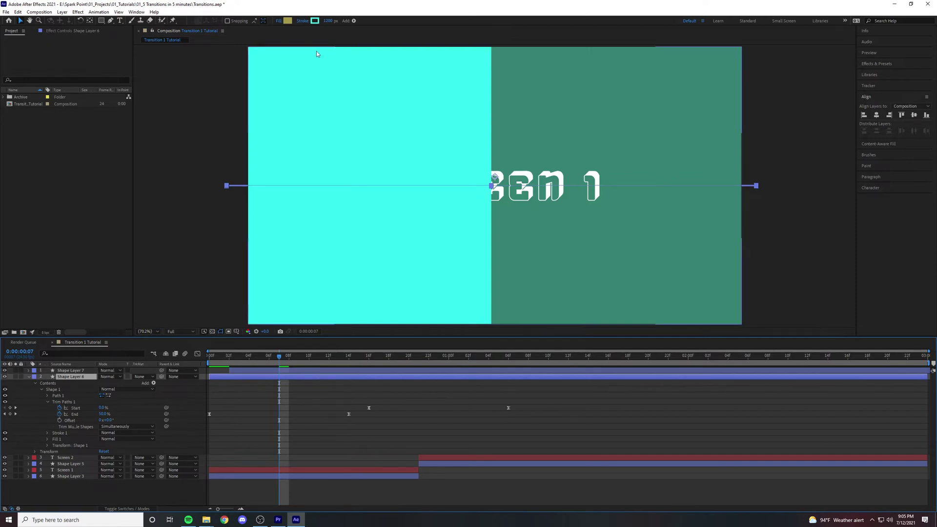
left_click(315, 21)
left_click_drag(92, 28, 97, 28)
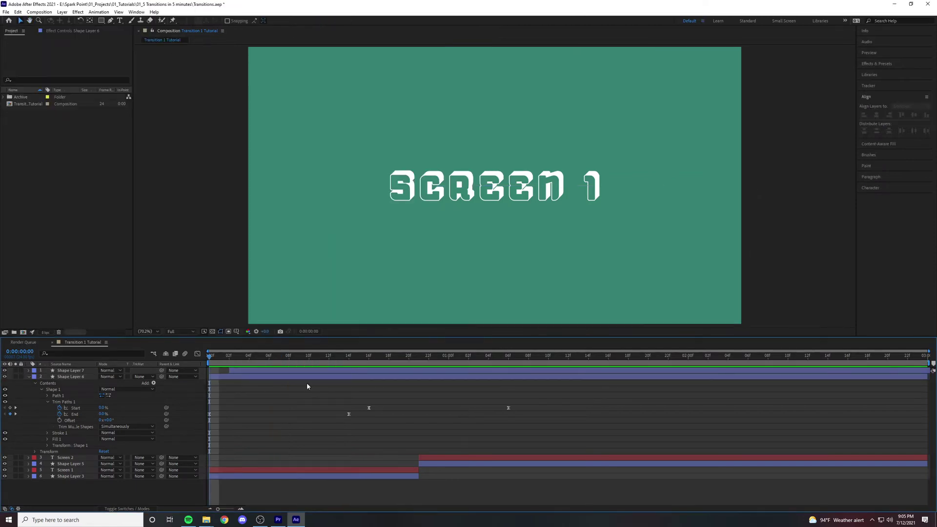
key("space")
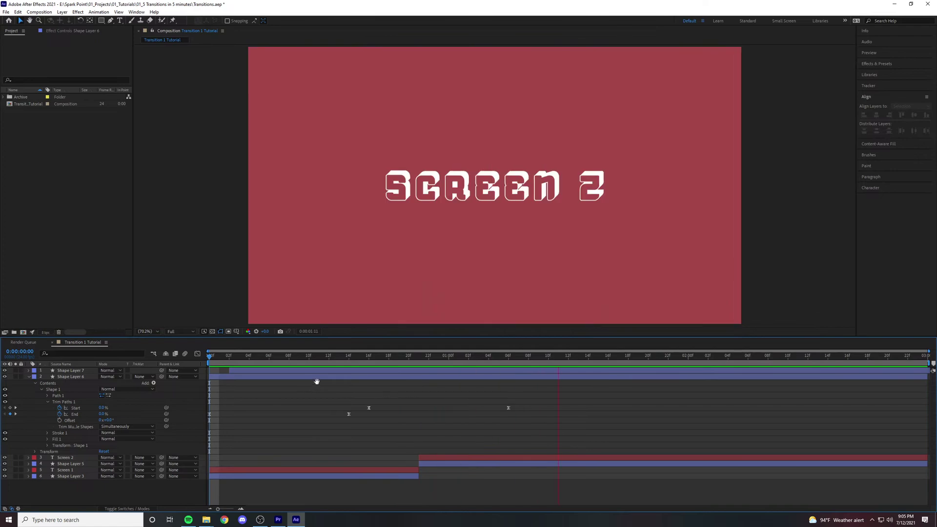
key("space")
Step: Duplicate the original line layer, shift the copy forward in time, and preview the transition from the first frame
key("ctrl+d")
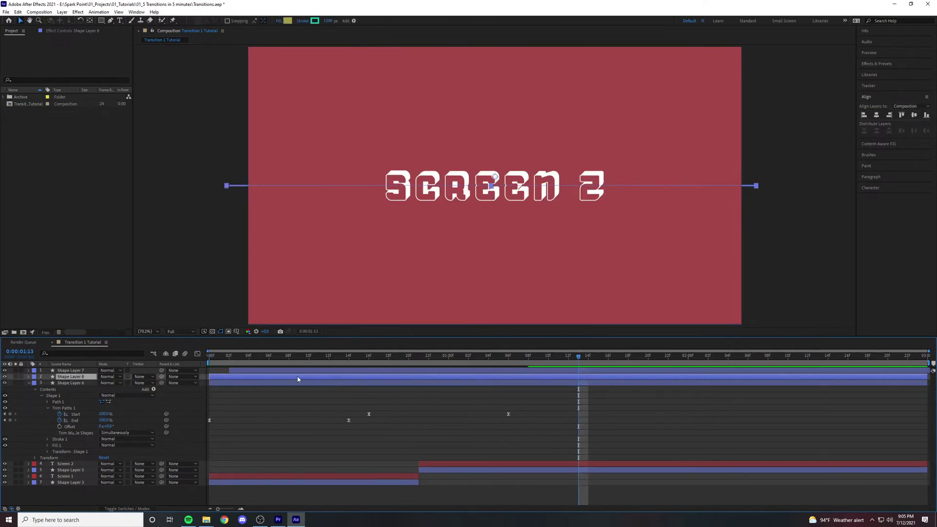
left_click_drag(310, 381, 334, 383)
left_click(270, 419)
key("Home")
key("space")
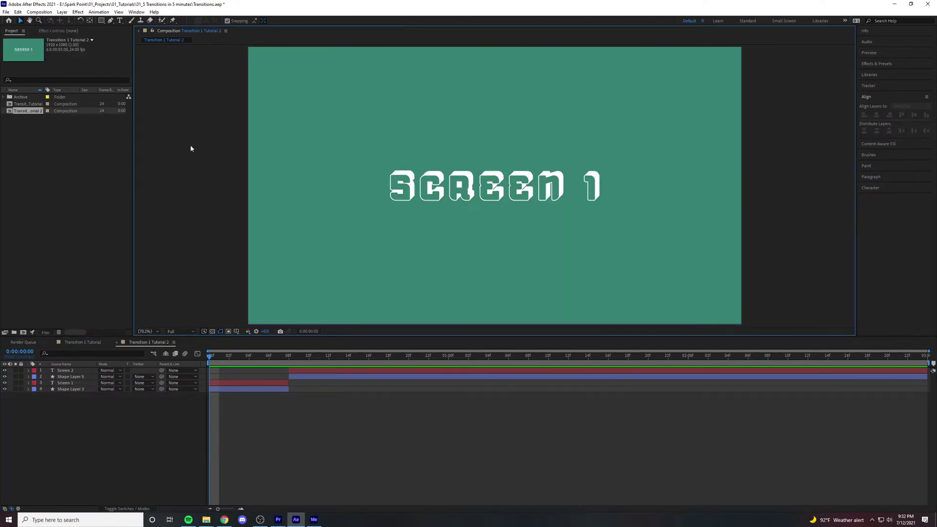
Step: In Transition 1 Tutorial 2, create a full-frame rectangle shape layer and snap its anchor point to the rectangle's bottom-left corner
double_click(102, 20)
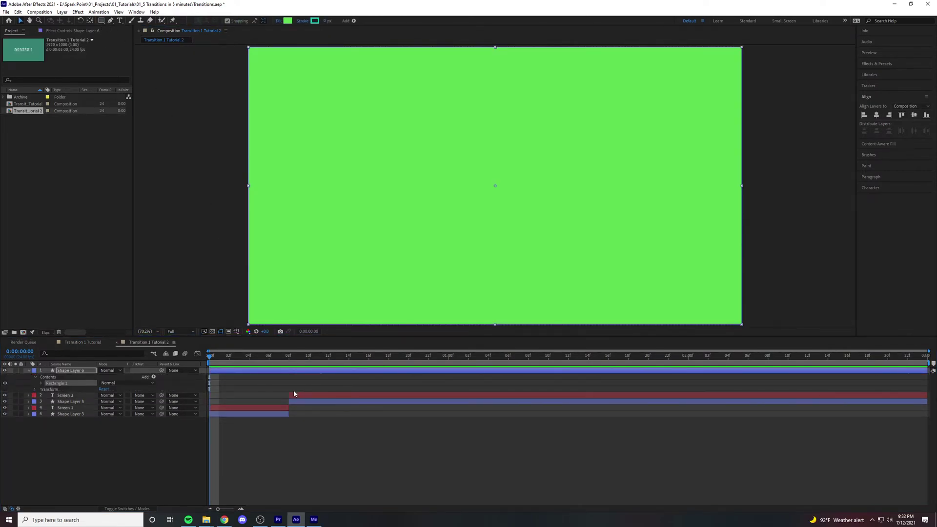
left_click(404, 265)
key("y")
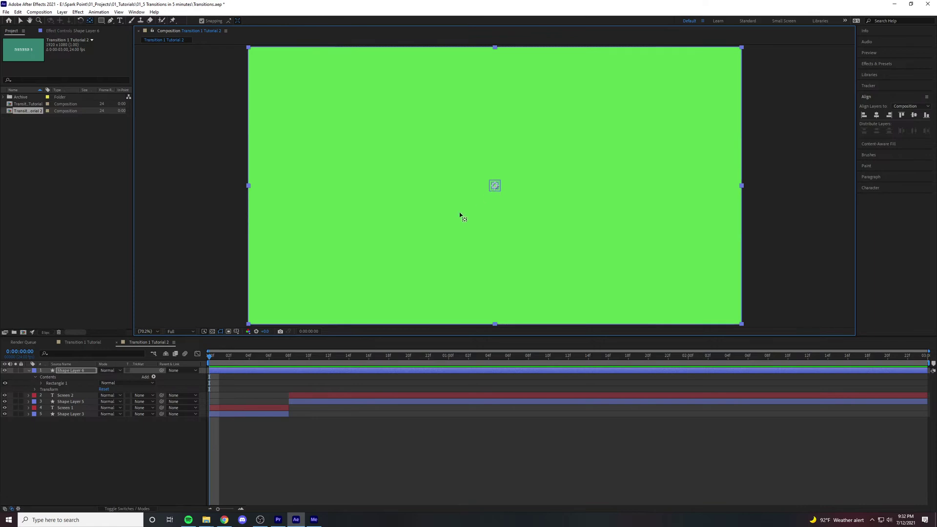
left_click_drag(495, 186, 249, 324)
key("v")
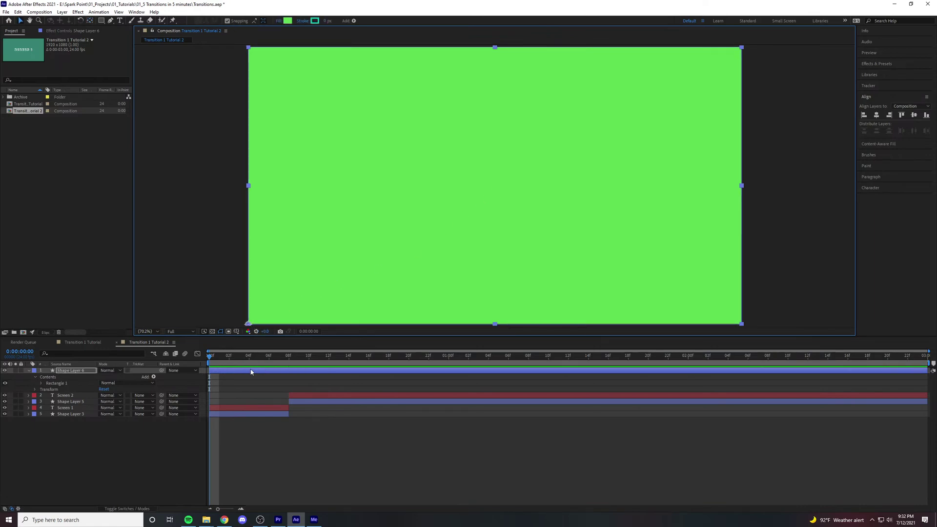
Step: Scale the rectangle up proportionally from its bottom-left corner to about three times the frame size
key("comma")
key("comma")
key("comma")
key("comma")
left_click_drag(540, 161, 724, 58)
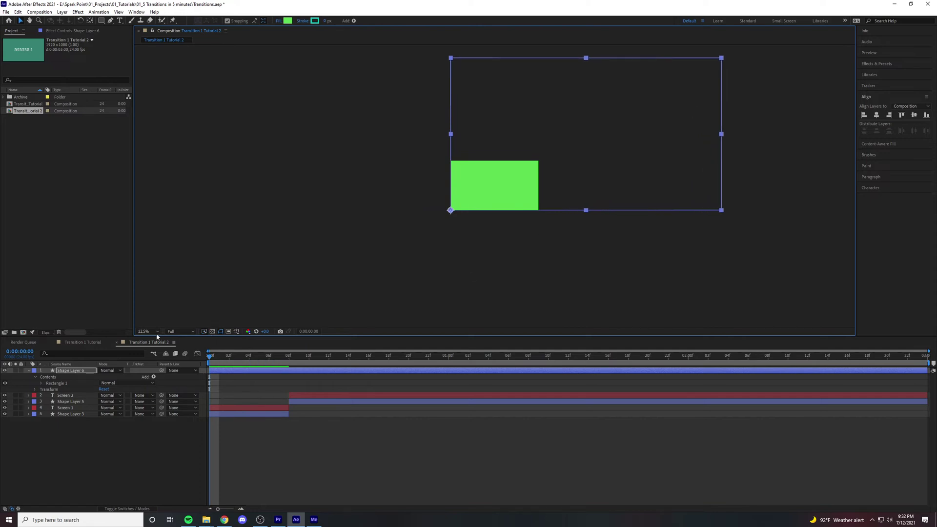
key("shift+slash")
Step: Keyframe the rectangle's Rotation from -90° at frame 0 to 90° at 1:00
key("r")
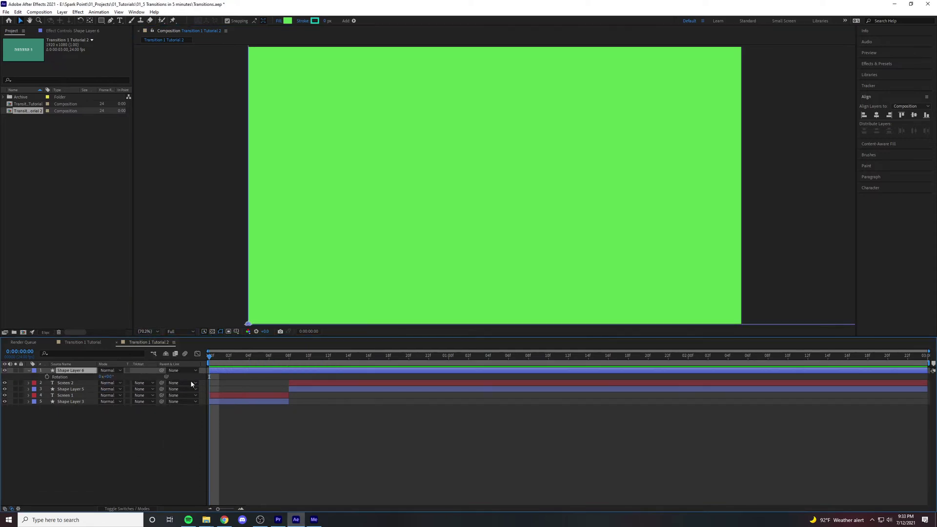
left_click(47, 379)
left_click(109, 377)
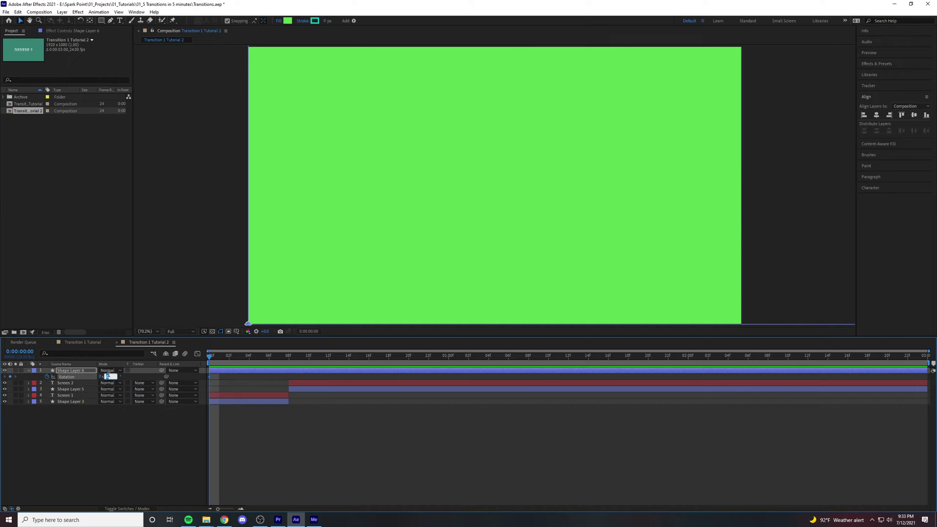
key("Return")
left_click_drag(211, 358, 449, 366)
left_click(110, 376)
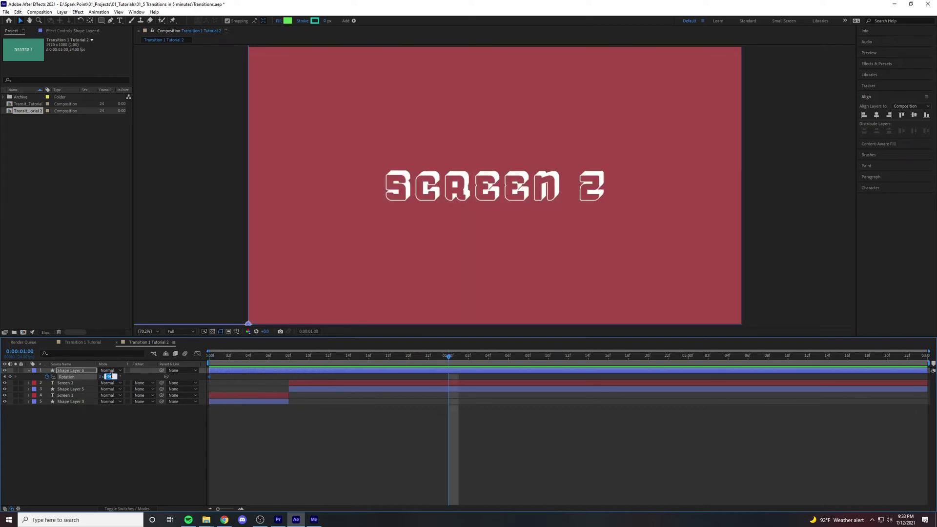
type("90")
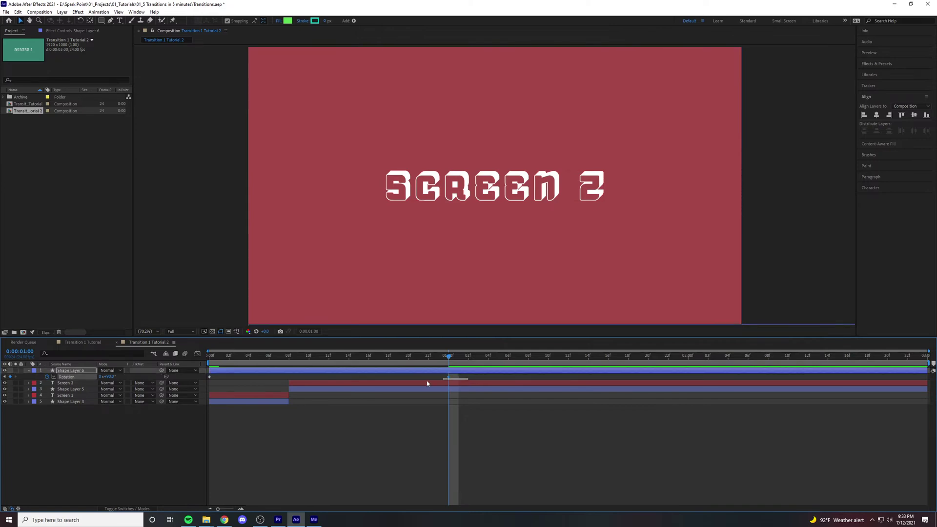
key("Return")
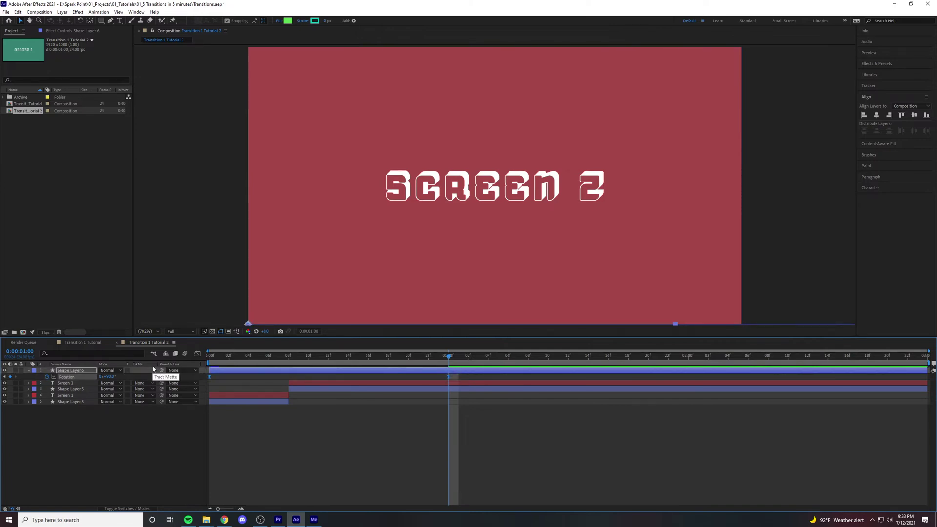
Step: Set the eased Rotation keyframes' incoming and outgoing influence to 80% and preview the sweep from the start
key("ctrl+shift+k")
key("Tab")
key("Tab")
key("Tab")
key("Tab")
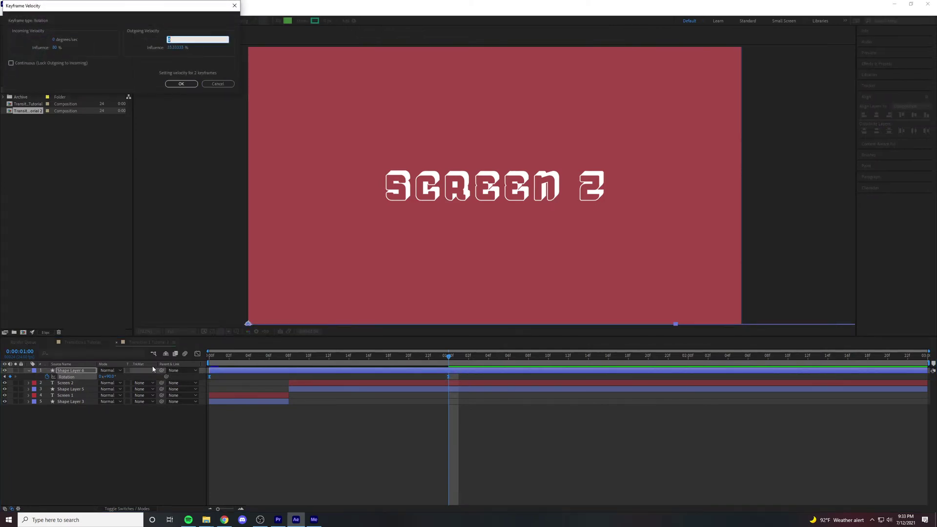
key("Tab")
type("80")
key("Return")
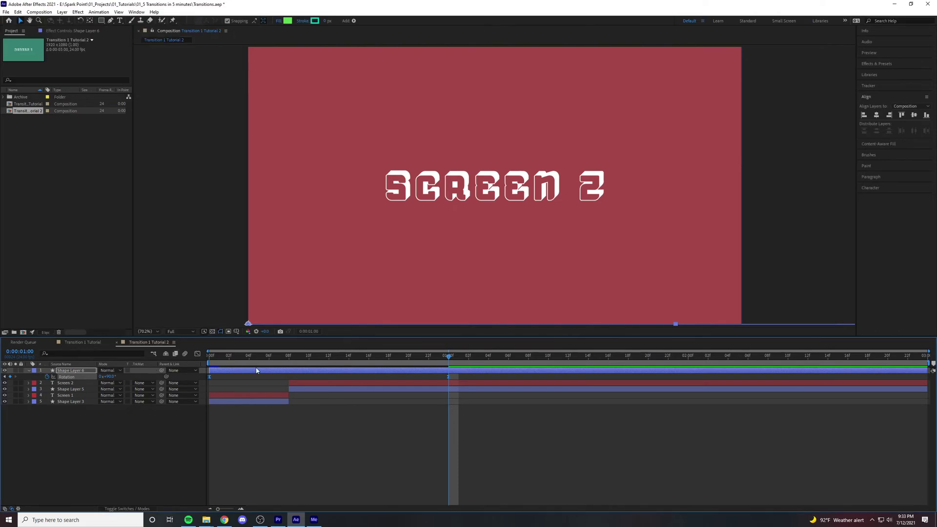
key("Home")
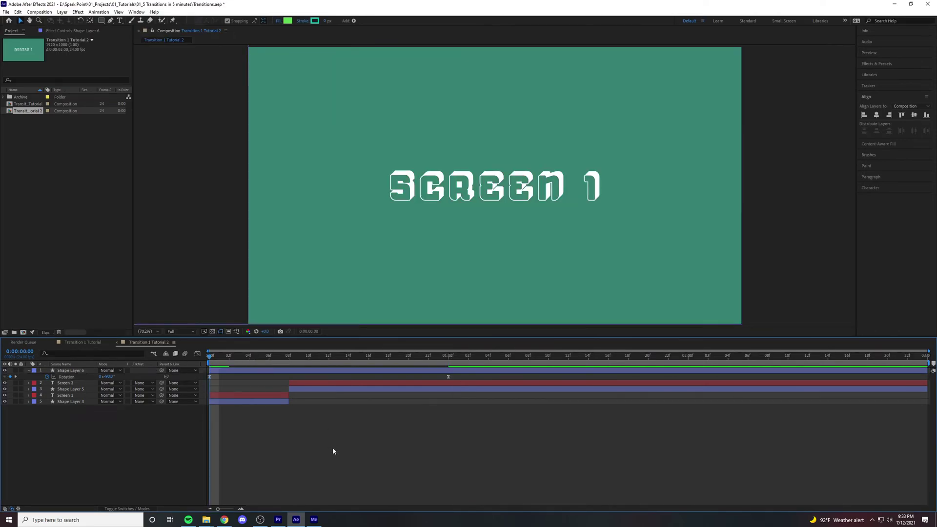
key("space")
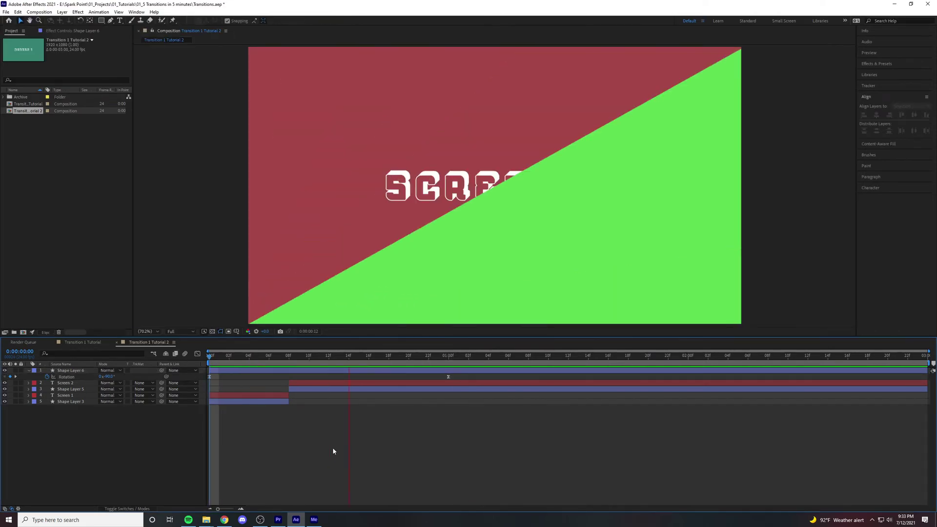
Step: Duplicate the rotating rectangle layer twice and stagger the copies to start at frames 2 and 4
left_click(259, 372)
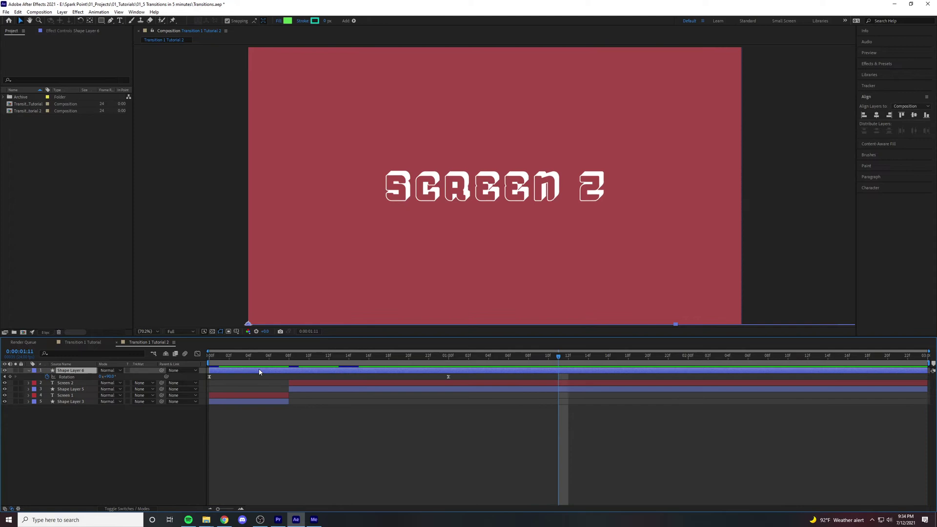
key("ctrl+d")
key("ctrl+d")
left_click(253, 376, "shift")
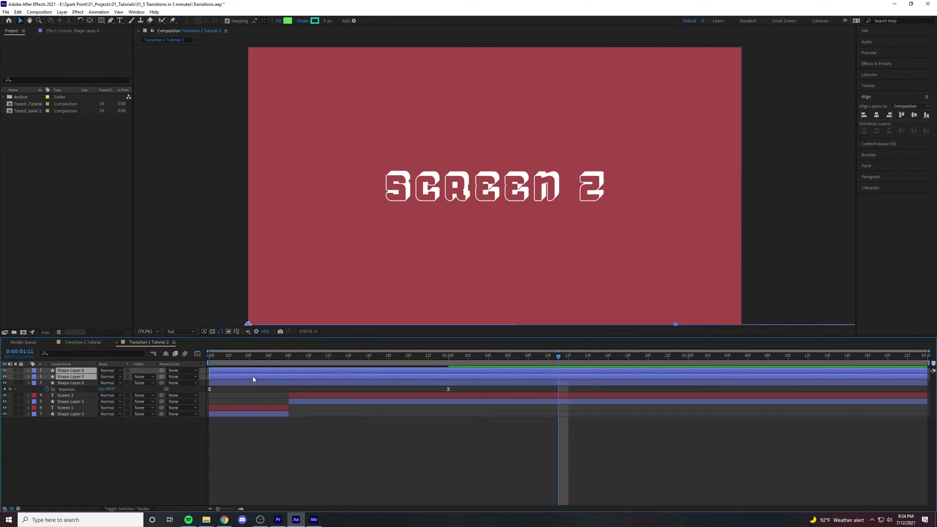
left_click_drag(254, 380, 286, 372)
left_click(270, 378, "ctrl")
Step: Change the fill of the middle rectangle layer, the copy starting at frame 2, to a darker green
left_click(321, 356)
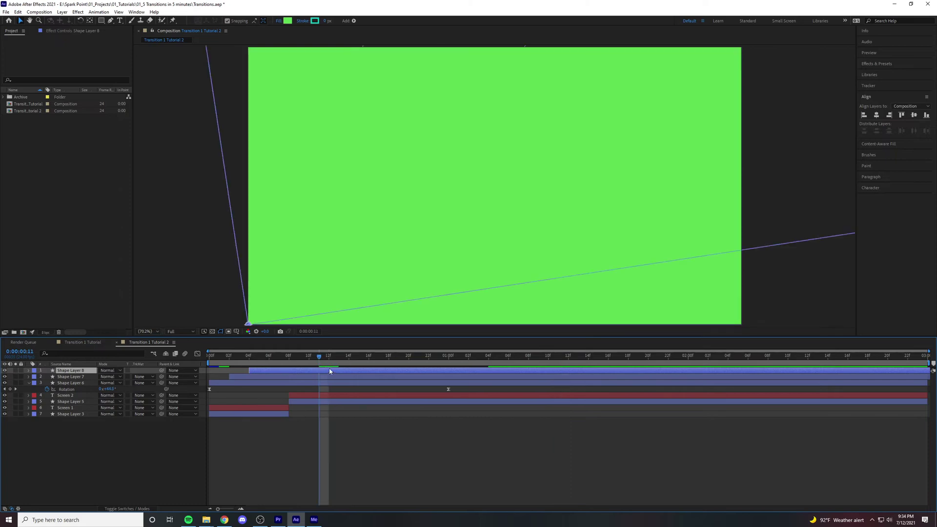
left_click(329, 376)
left_click(287, 21)
left_click(83, 51)
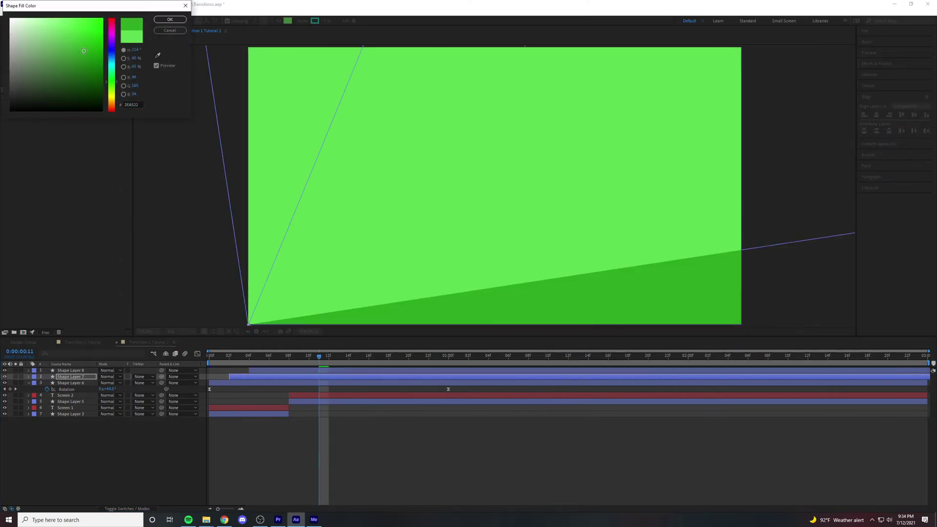
left_click(170, 19)
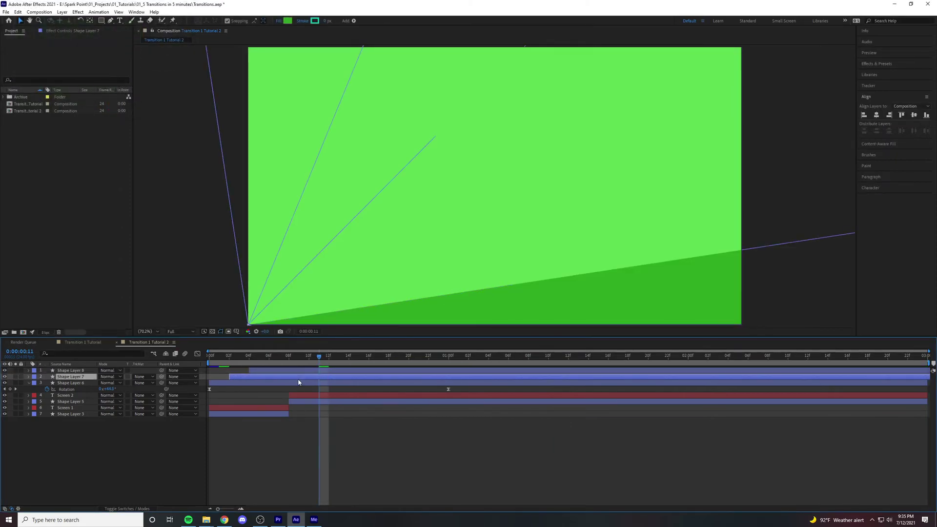
Step: Change the fill of the lowest rectangle layer, the one starting at frame 0, to the darkest green and preview from the start
left_click(298, 383)
left_click(289, 23)
left_click_drag(69, 33, 89, 69)
left_click(170, 19)
left_click_drag(269, 360, 209, 362)
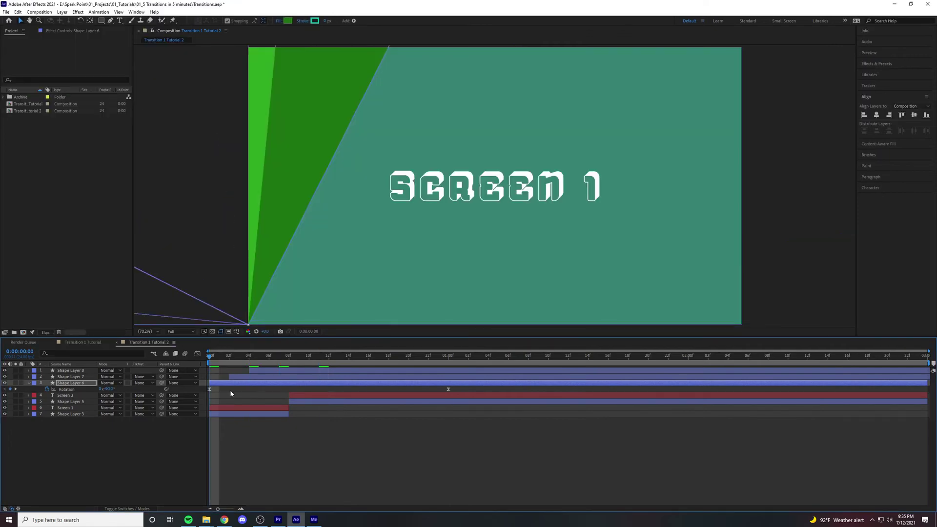
left_click(307, 435)
key("space")
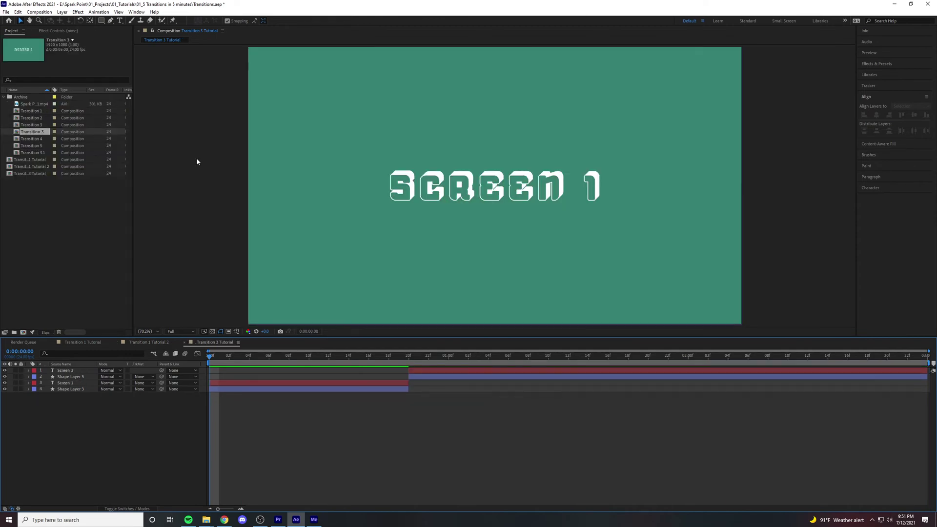
Step: Add a full-frame green rectangle shape layer in Transition 3 Tutorial and enlarge it far beyond the frame's edges
double_click(101, 20)
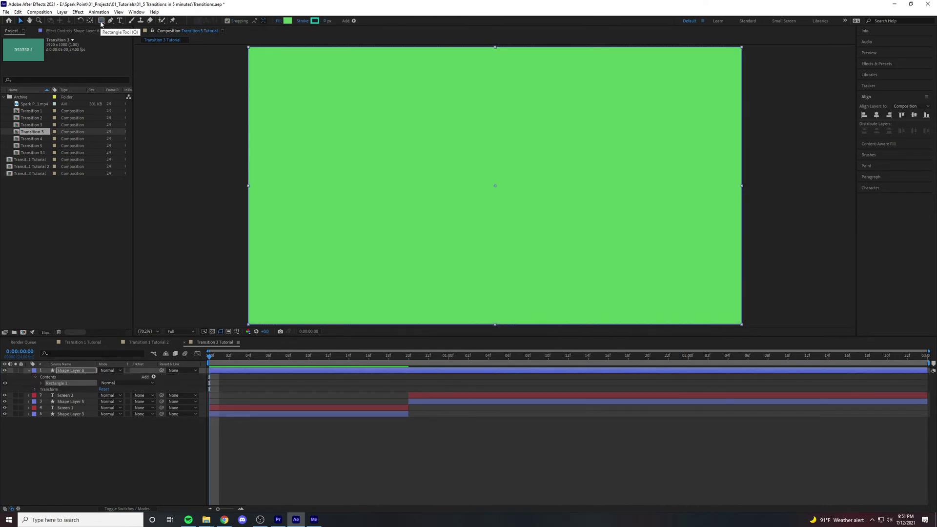
scroll(353, 152, "down", 4)
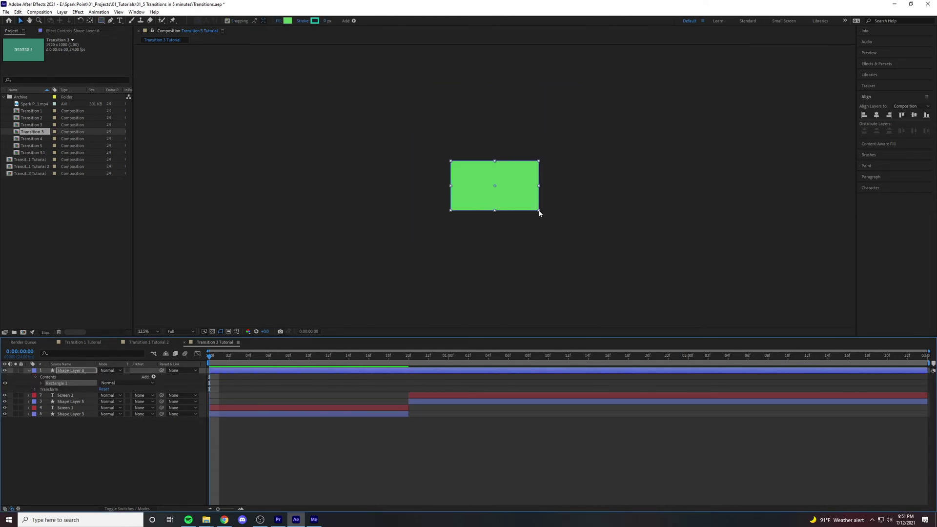
left_click_drag(539, 213, 634, 265)
Step: Rotate the enlarged rectangle to 45° and move it just outside the frame's lower-left corner
key("r")
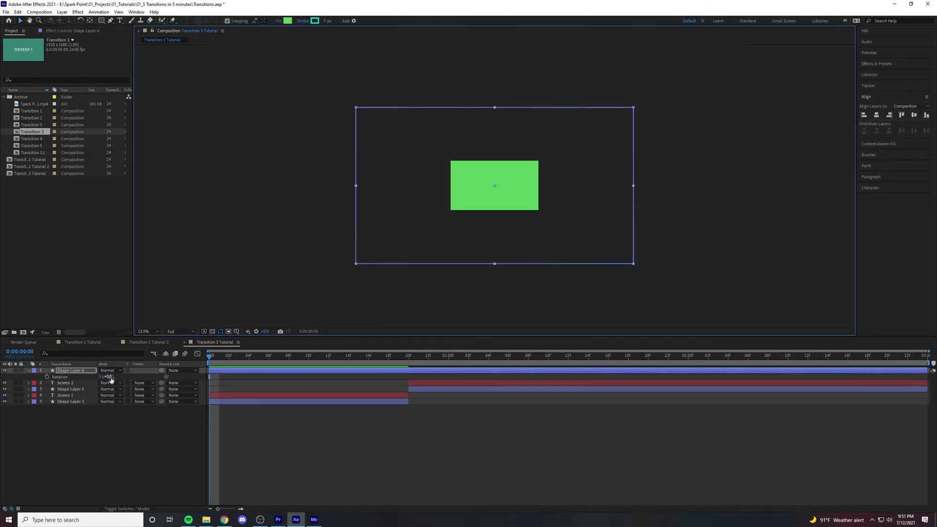
left_click(109, 376)
type("45")
key("Return")
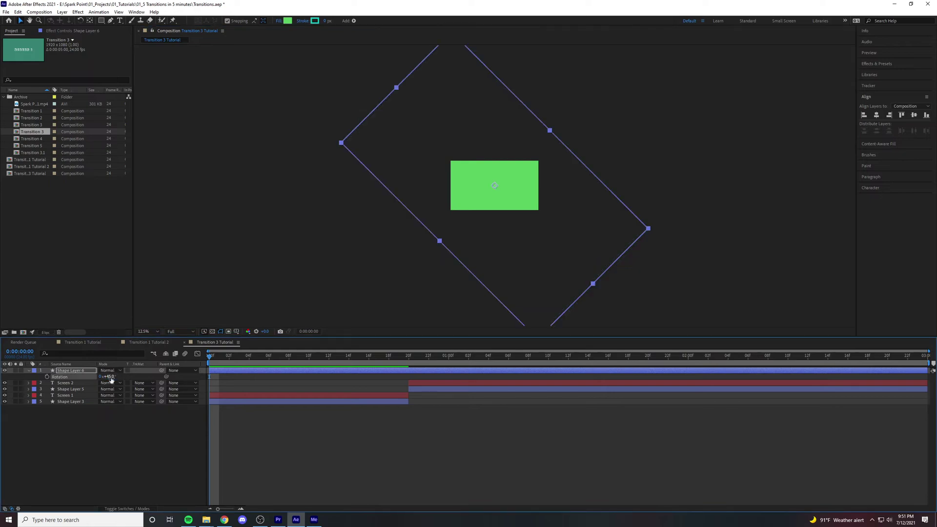
left_click_drag(492, 187, 394, 298)
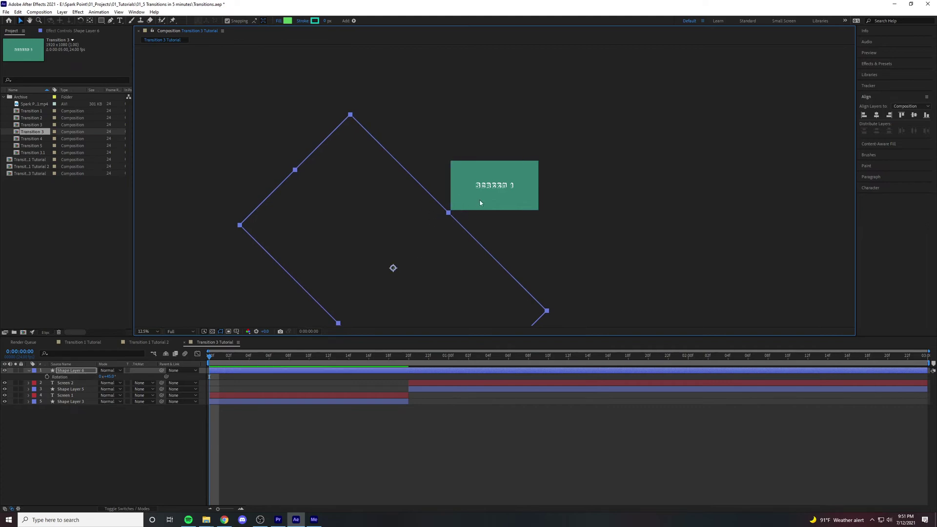
Step: Keyframe the rectangle's Position at frame 0, and at 1:12 move it diagonally across the frame past the upper-right corner
key("p")
left_click(47, 377)
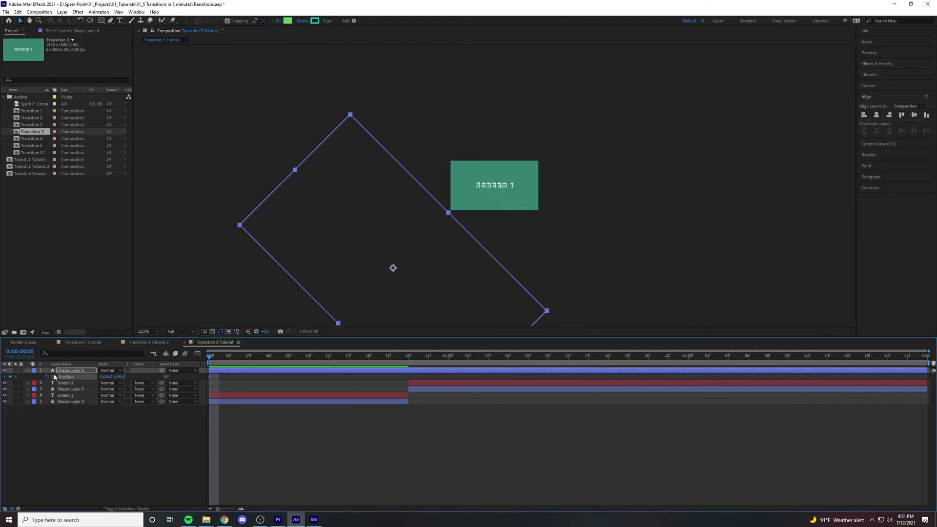
left_click_drag(273, 357, 567, 360)
left_click_drag(439, 326, 635, 163)
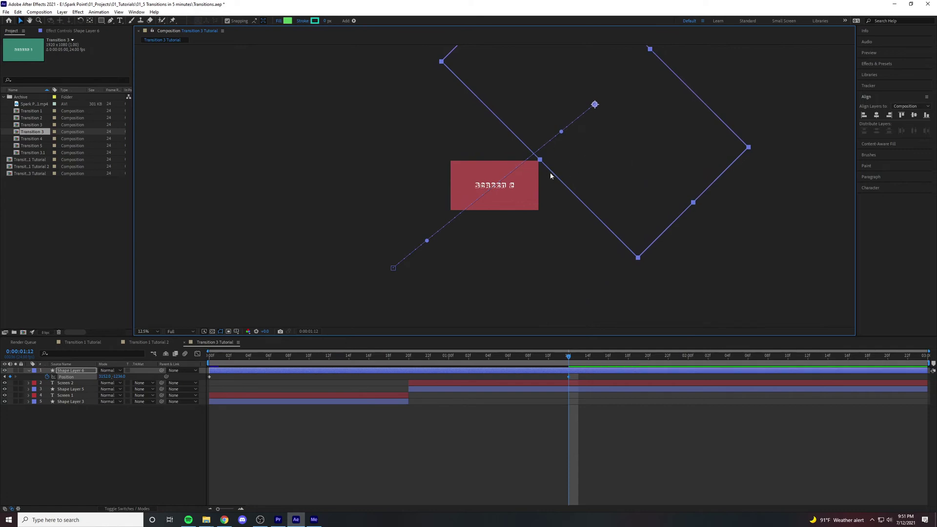
Step: Ease both Position keyframes and set their incoming and outgoing influence to 78%
left_click(149, 333)
left_click(151, 342)
left_click_drag(583, 377, 194, 378)
key("ctrl+s")
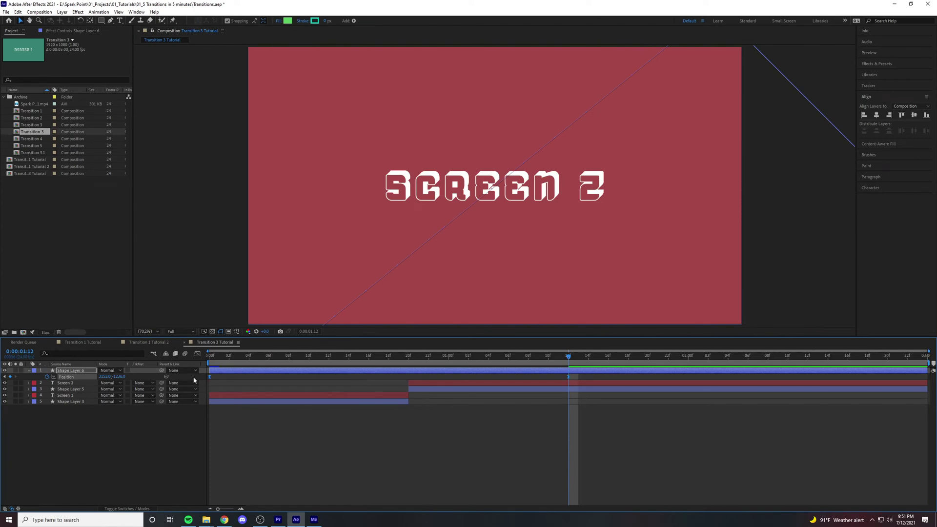
key("ctrl+shift+k")
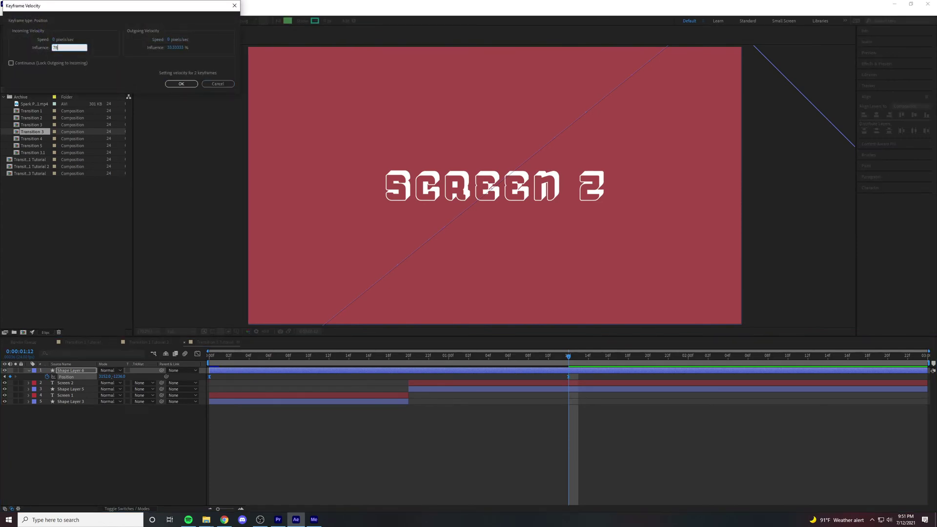
key("Tab")
key("Tab")
type("78")
key("Return")
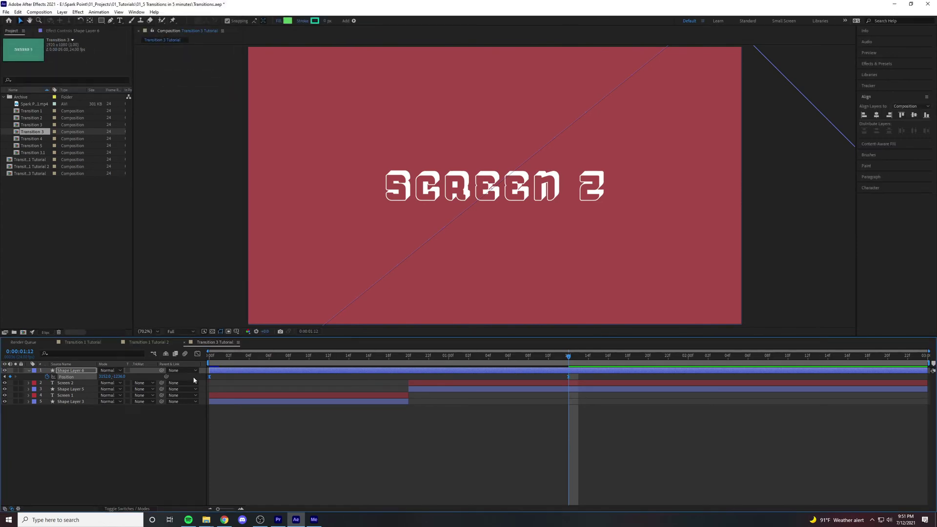
Step: Duplicate the diagonal rectangle layer and reveal the copy's Position keyframes
left_click(390, 436)
left_click(498, 371)
key("ctrl+d")
key("u")
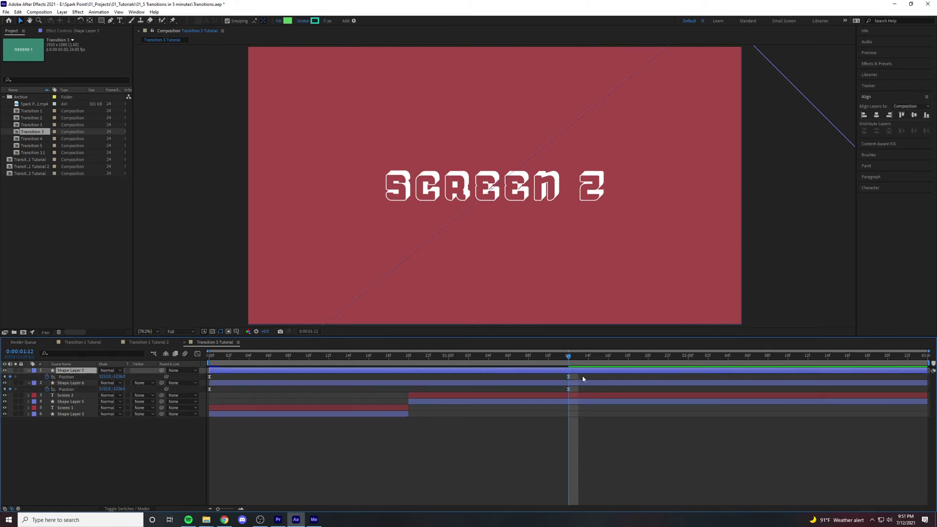
Step: Time-reverse the copy's Position keyframes and preview the crossing rectangles from the start
left_click_drag(583, 377, 194, 376)
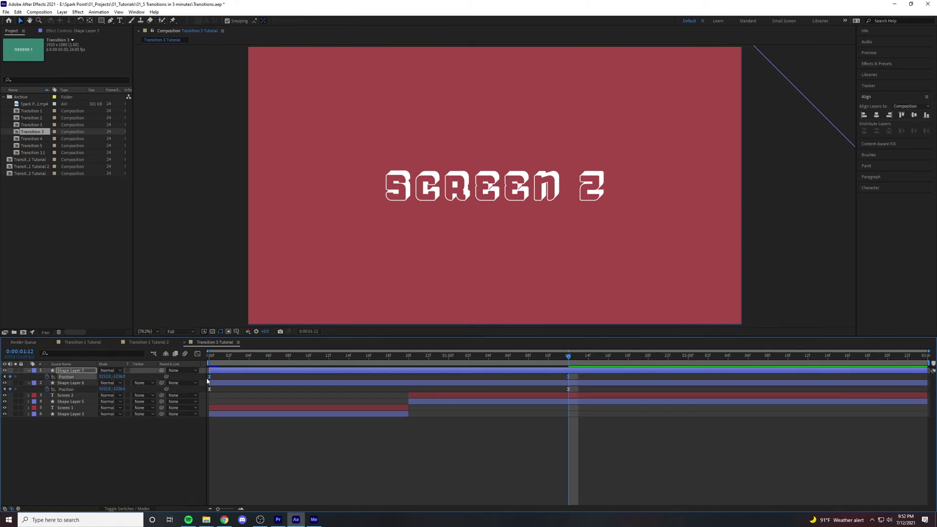
right_click(210, 377)
mouse_move(248, 467)
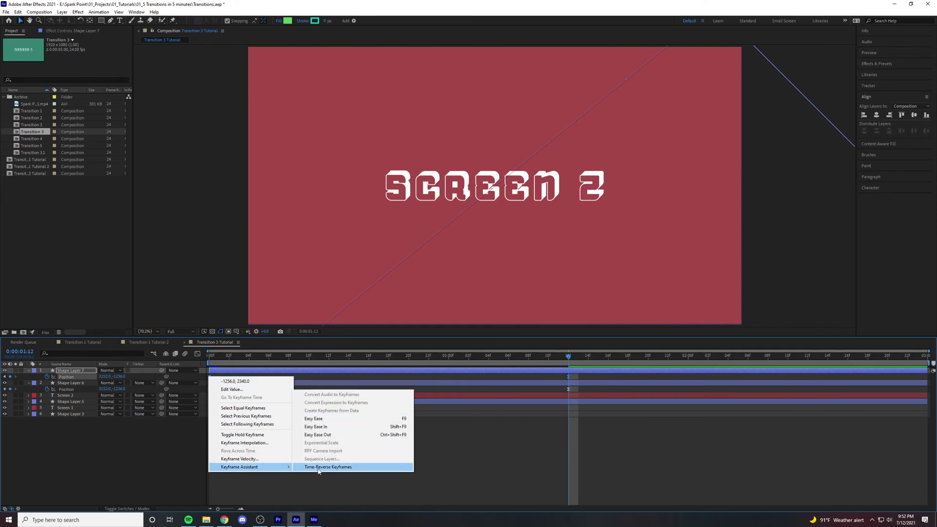
left_click(319, 468)
left_click(342, 452)
key("comma")
key("comma")
key("comma")
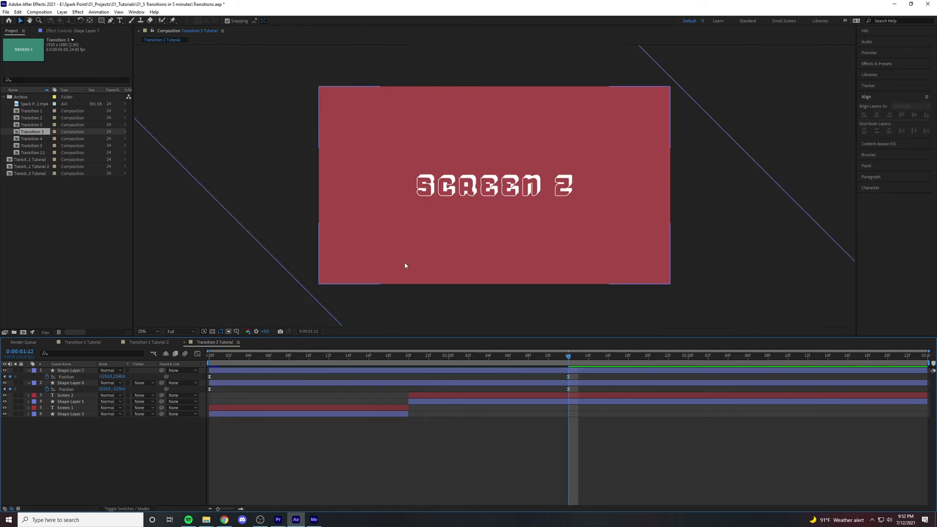
key("Home")
key("space")
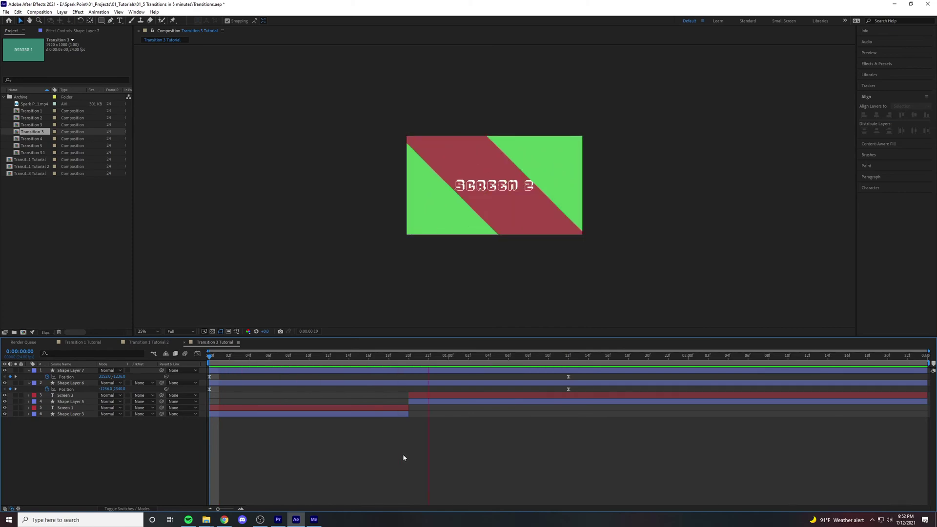
Step: Duplicate both rectangle layers, keep the copies beneath the originals, and shift the original pair to start at frame 2
left_click(436, 371)
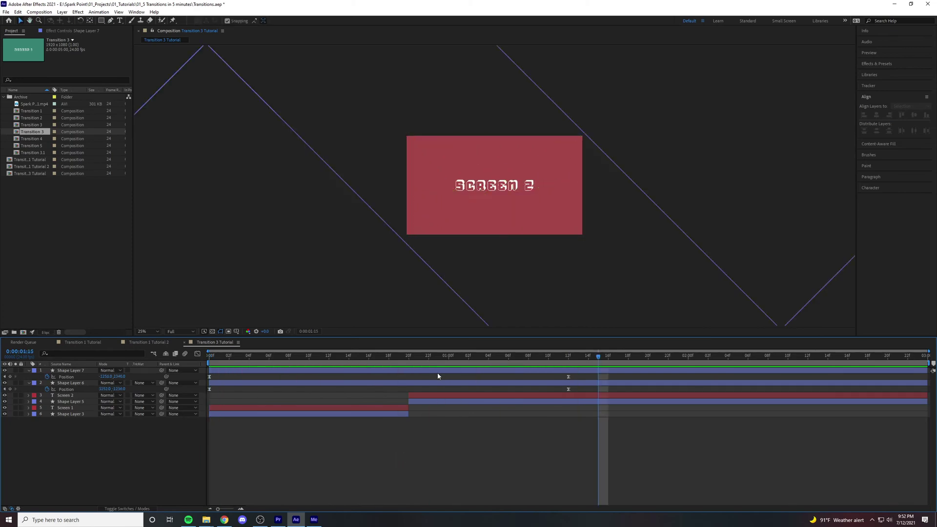
left_click(428, 384, "shift")
key("ctrl+d")
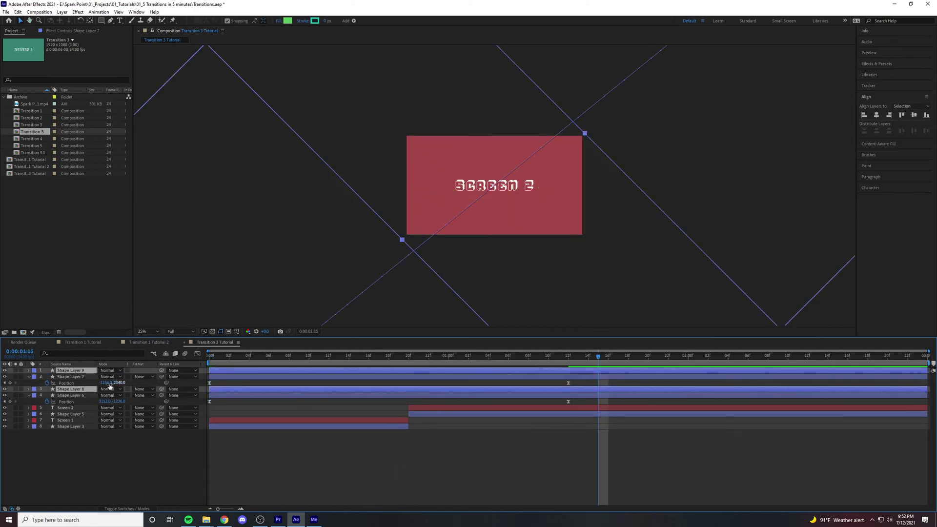
left_click(232, 383)
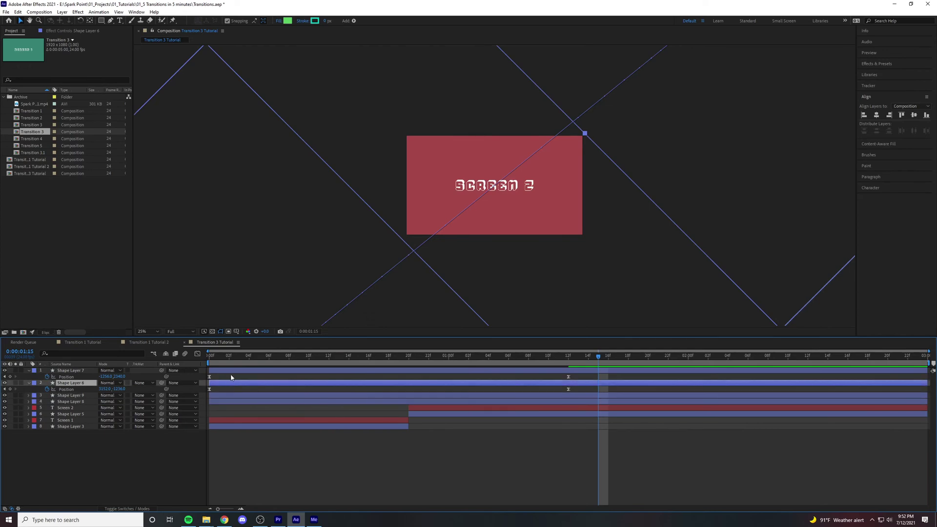
left_click(274, 372, "shift")
left_click_drag(274, 373, 295, 374)
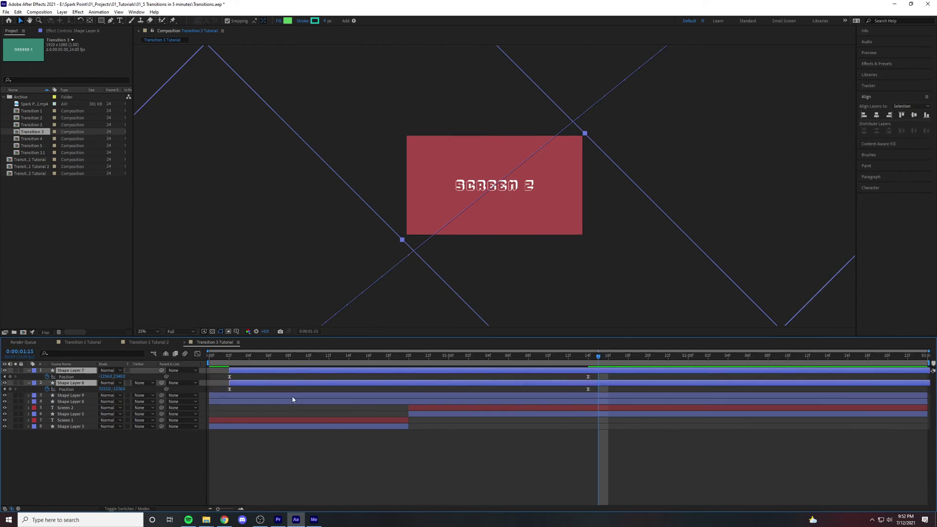
Step: Change the fill of the lower rectangle pair to a darker green, RGB 30, 127, 34, and preview from the start
left_click(292, 396)
left_click(293, 401, "shift")
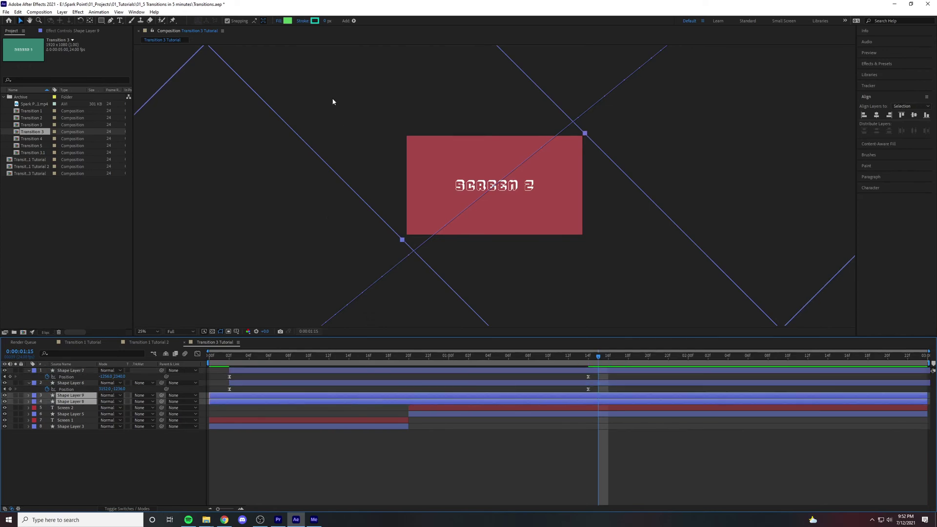
left_click(285, 21)
left_click(81, 64)
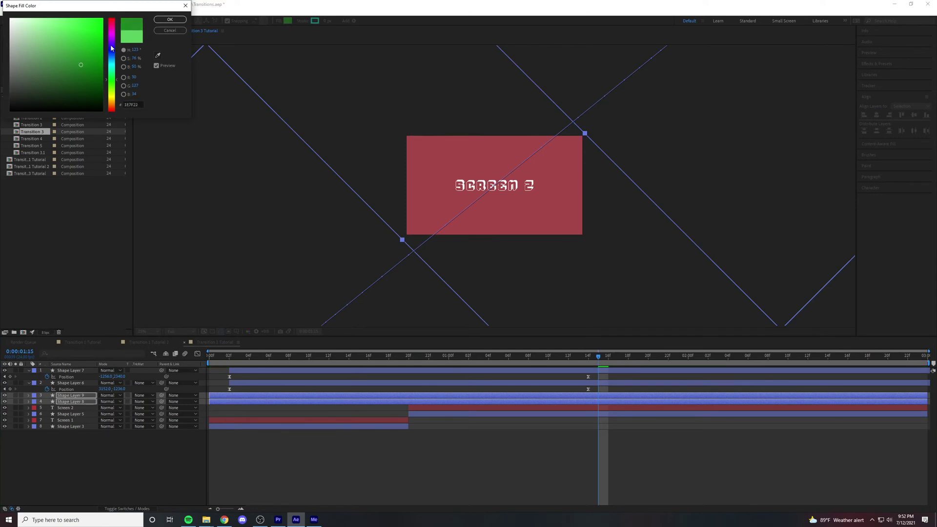
left_click(169, 19)
left_click(148, 331)
left_click(159, 347)
left_click(209, 355)
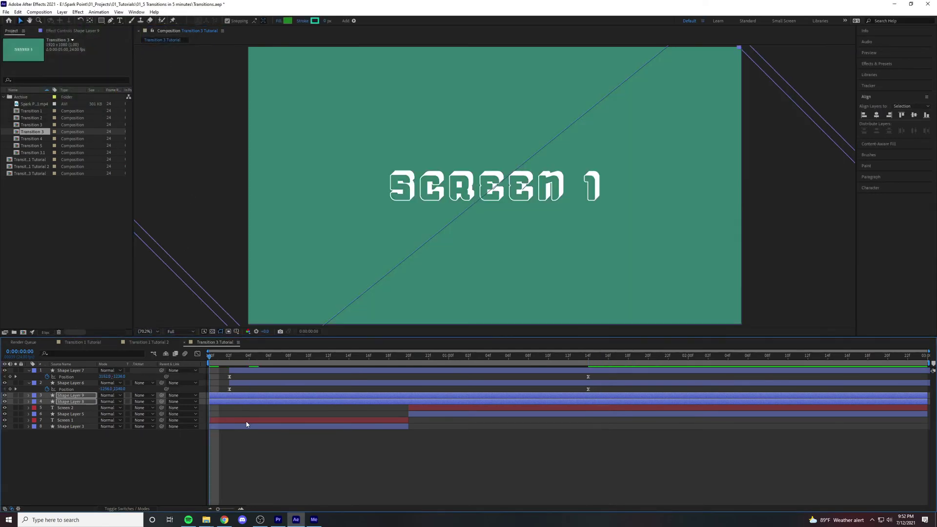
left_click(312, 464)
key("space")
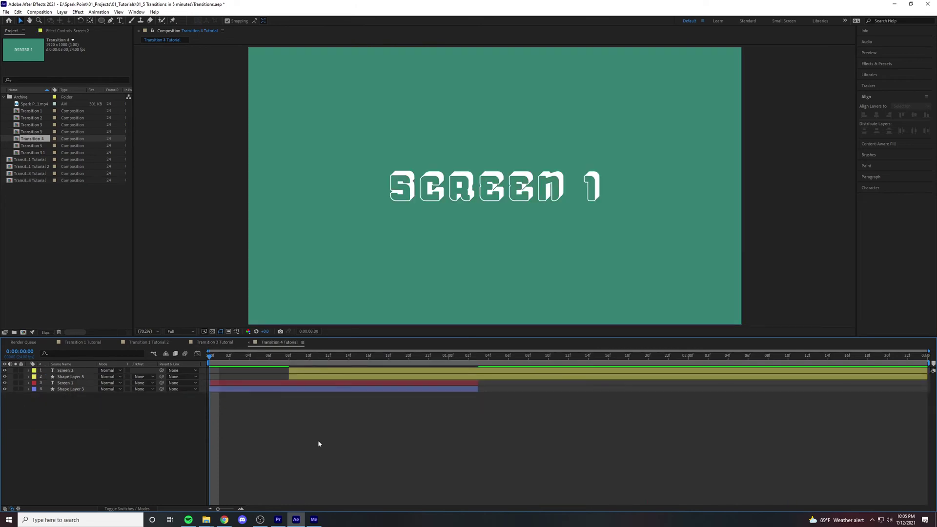
left_click(320, 372)
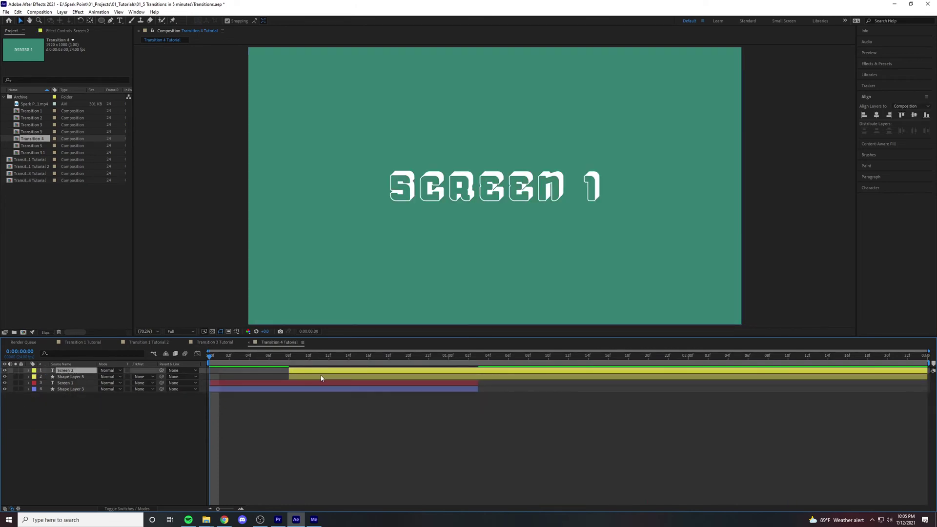
left_click(322, 379, "shift")
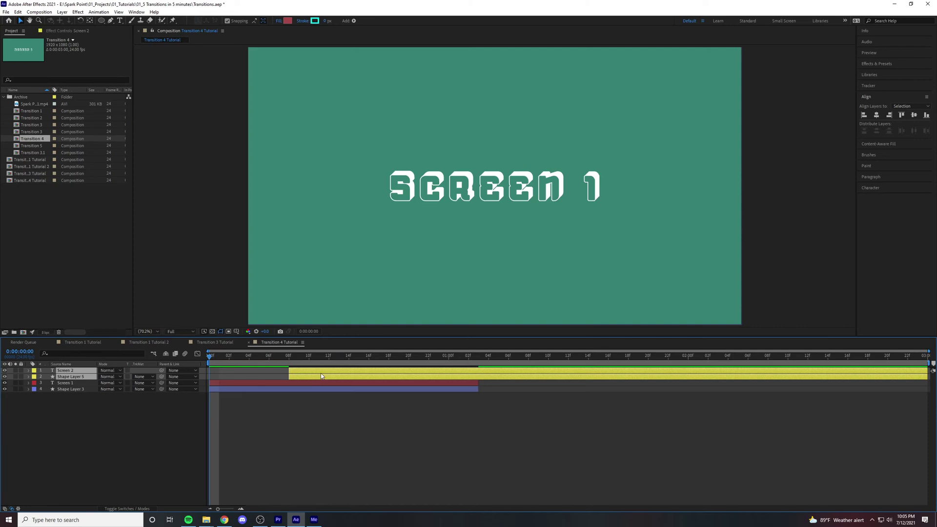
left_click(322, 402)
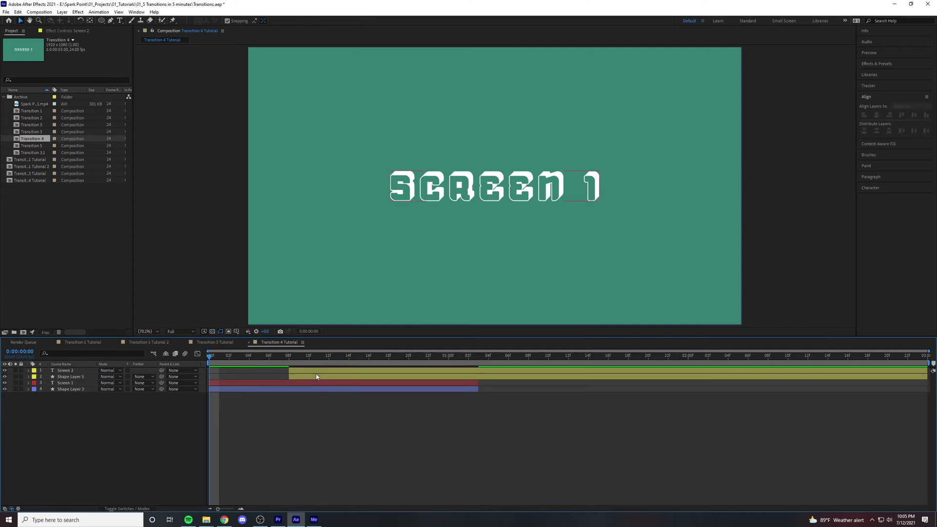
Step: Draw a green circle as a new shape layer in Transition 4 Tutorial and move its anchor point to the circle's centre
left_click(101, 21)
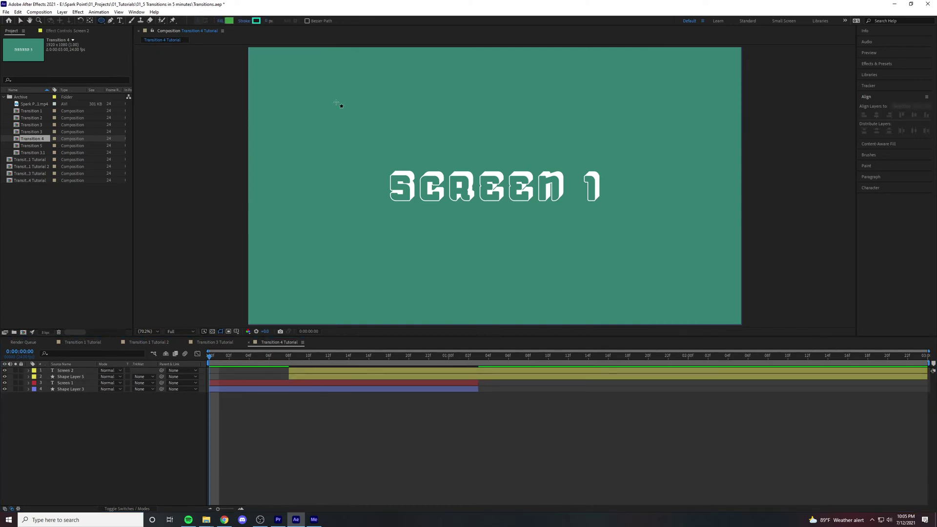
left_click_drag(404, 135, 560, 292)
key("v")
left_click(528, 371)
key("y")
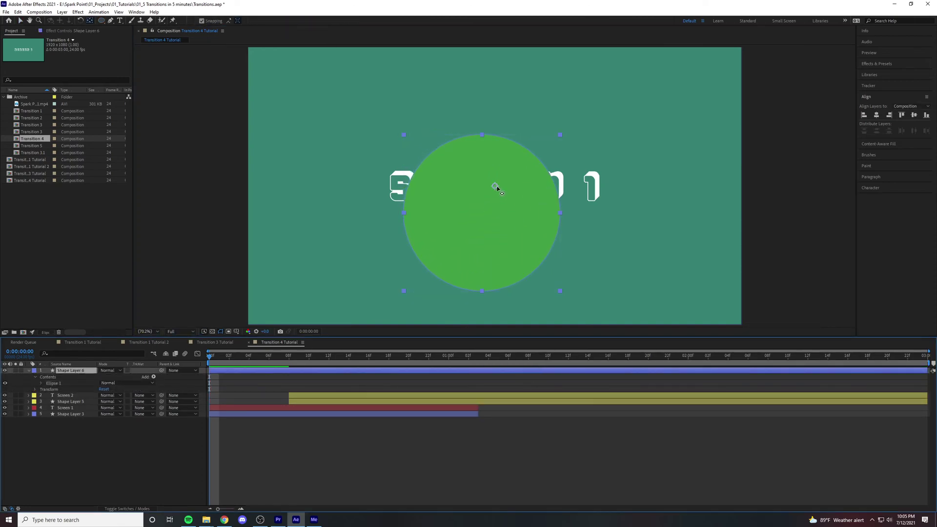
left_click_drag(496, 187, 480, 214)
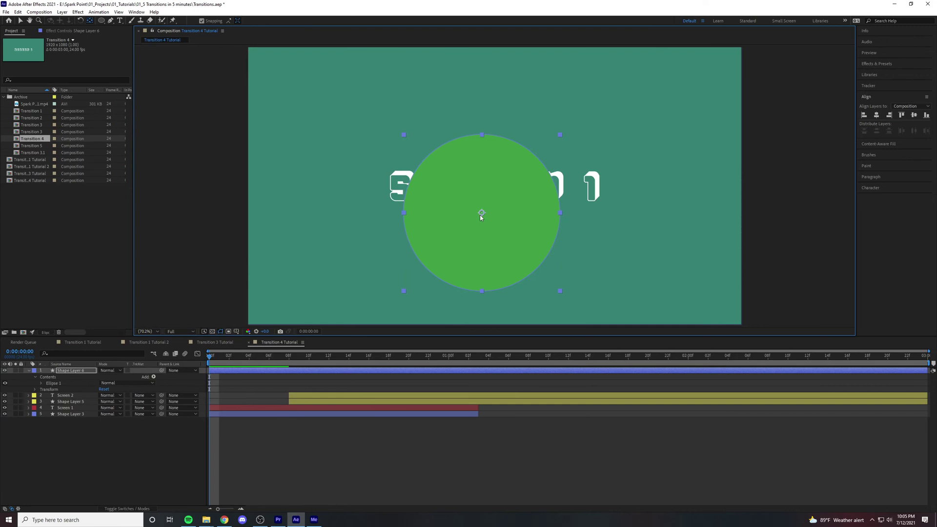
key("v")
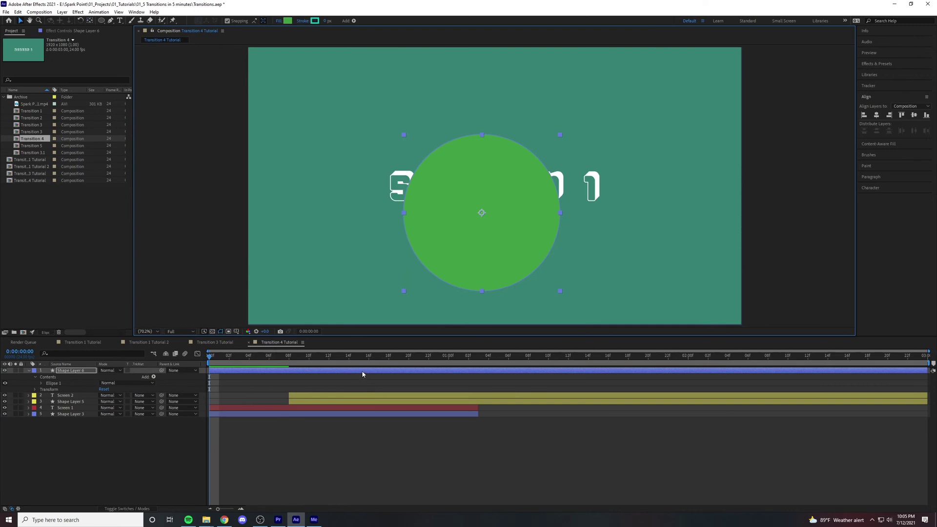
Step: Keyframe the circle's Scale from 0% at frame 0 to 100% at frame 16, and centre the circle in the composition
key("s")
left_click(47, 377)
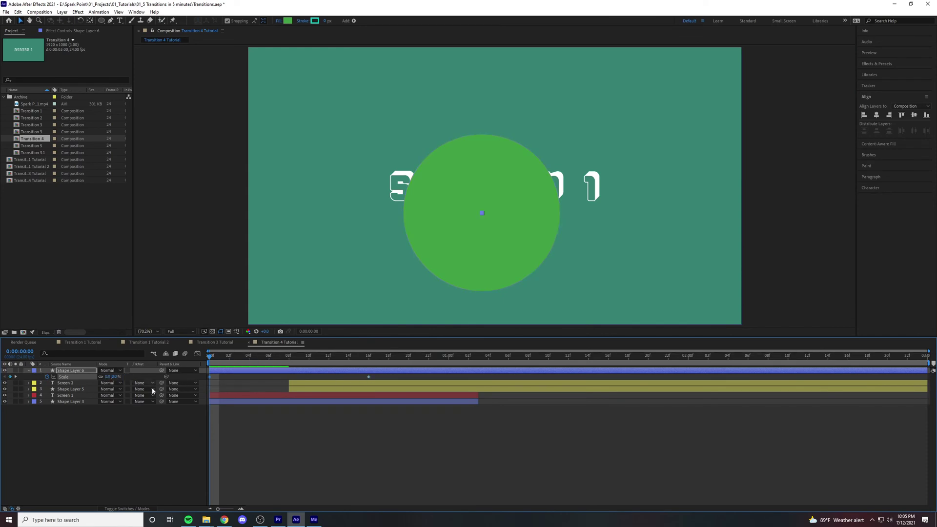
key("k")
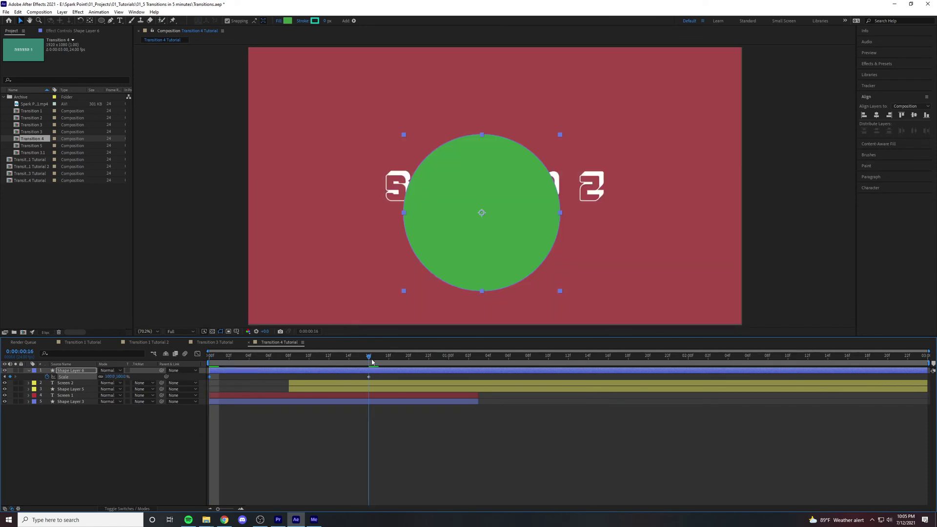
left_click(877, 115)
left_click(914, 115)
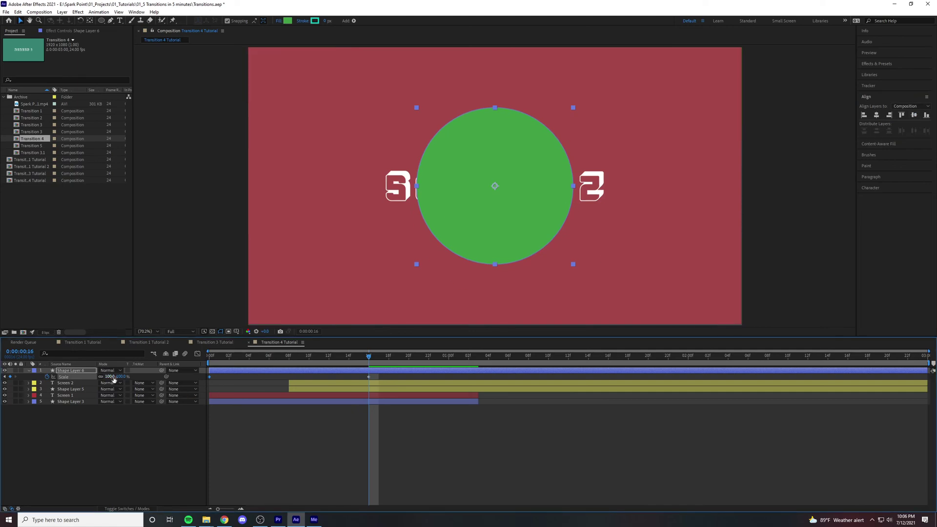
Step: Raise the circle's ending Scale to about 433% and set both Scale keyframes' incoming velocity influence to 78%
left_click_drag(113, 379, 271, 406)
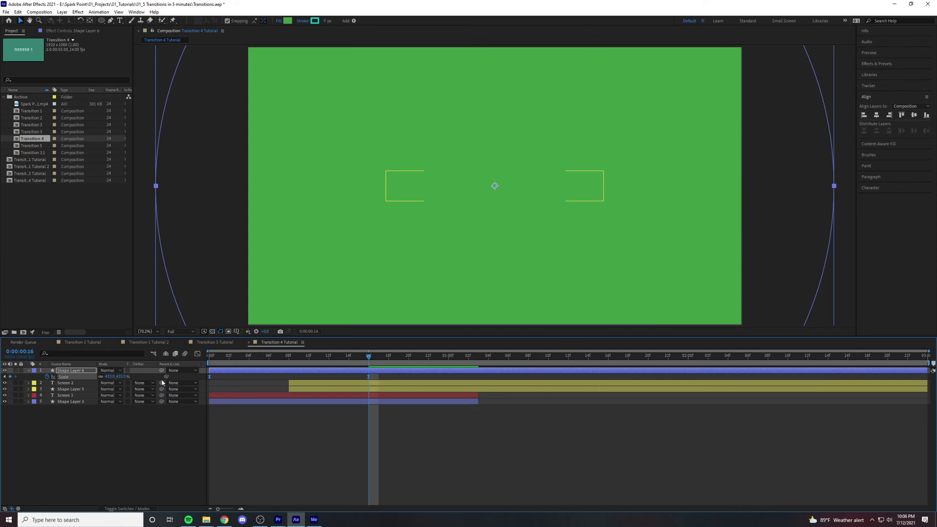
key("ctrl+shift+k")
key("Tab")
key("Tab")
key("Tab")
key("Tab")
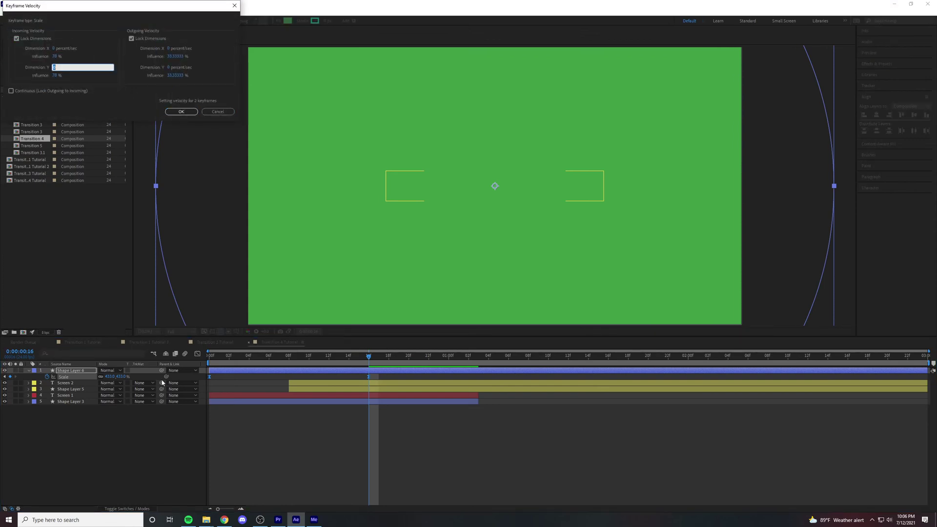
key("Return")
Step: Duplicate the circle layer, shift the copy to start at frame 2, and duplicate the shifted copy twice
key("ctrl+d")
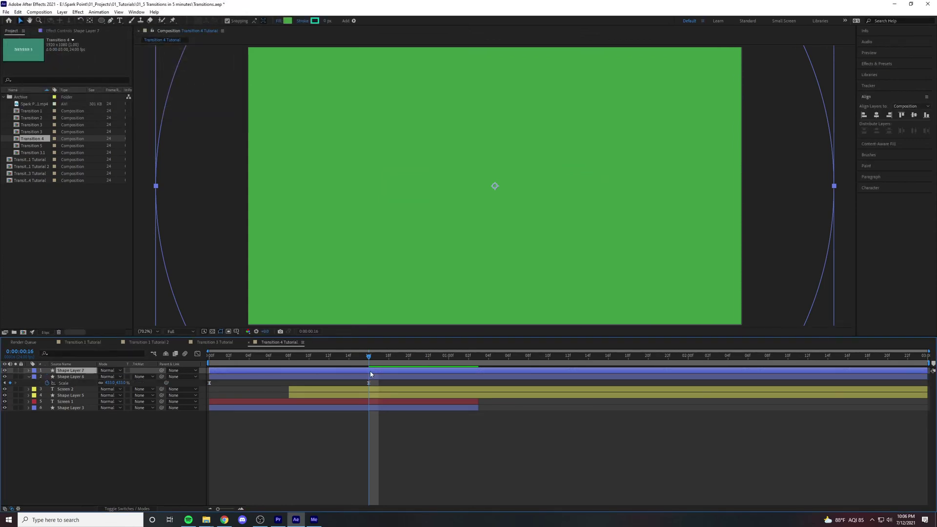
left_click_drag(382, 374, 385, 374)
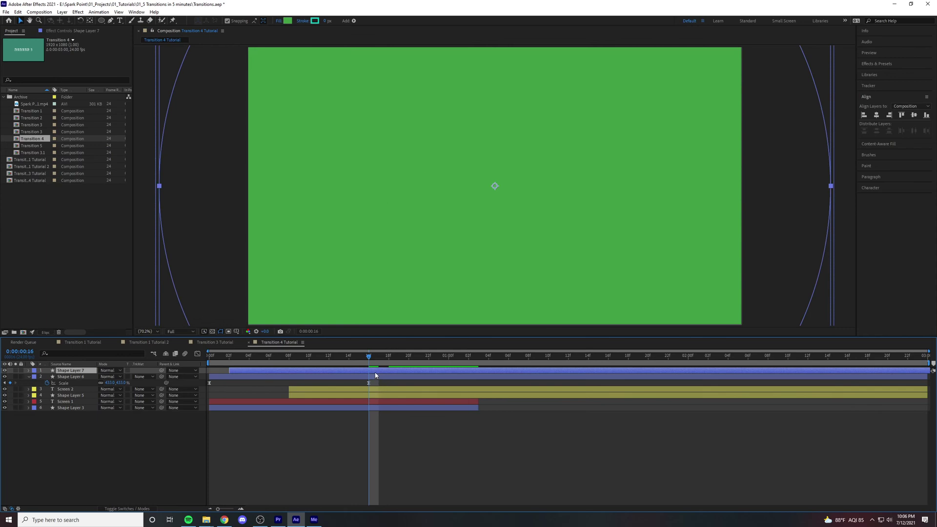
key("ctrl+d")
key("ctrl+d")
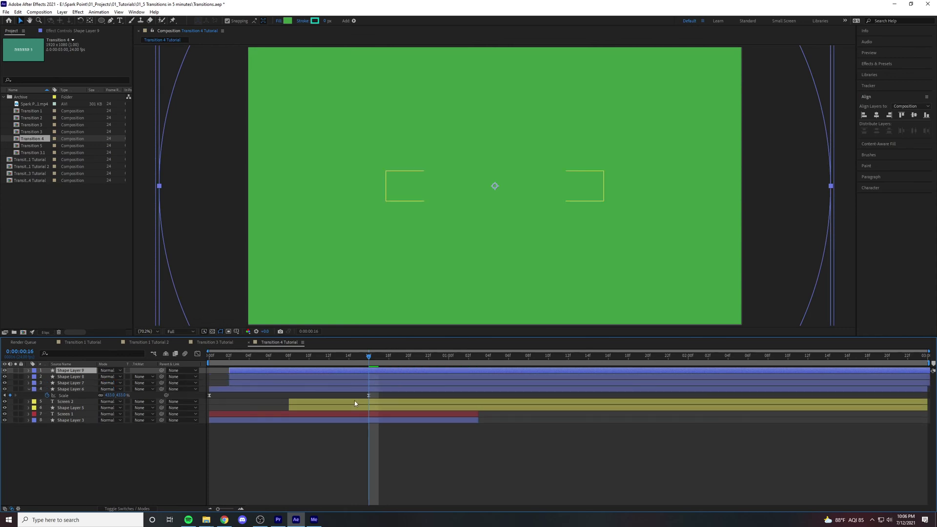
Step: Place Screen 2 and its red background each directly beneath a circle copy and give both an Alpha track matte
left_click(355, 403)
mouse_move(65, 405)
left_mouse_down()
mouse_move(62, 376)
mouse_move(68, 408)
mouse_move(68, 389)
left_mouse_up()
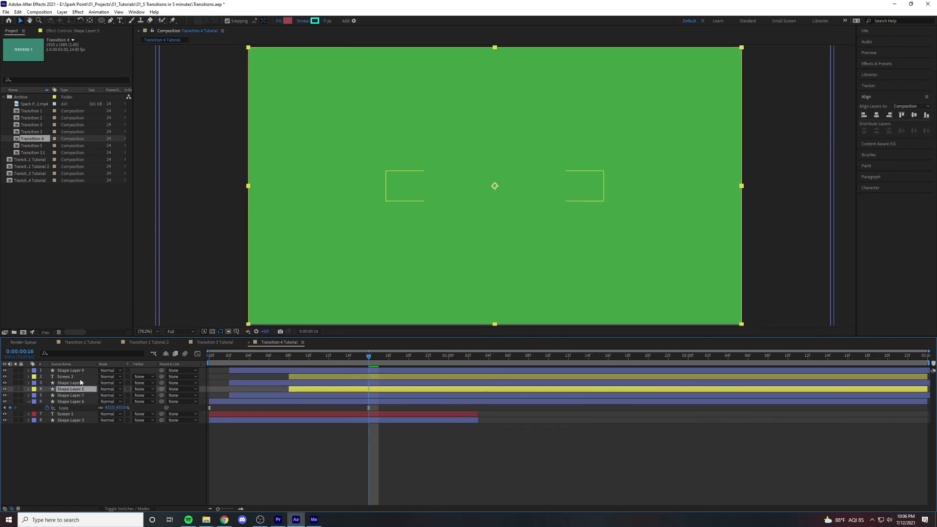
left_click(78, 376, "ctrl")
left_click(144, 377)
left_click(147, 396)
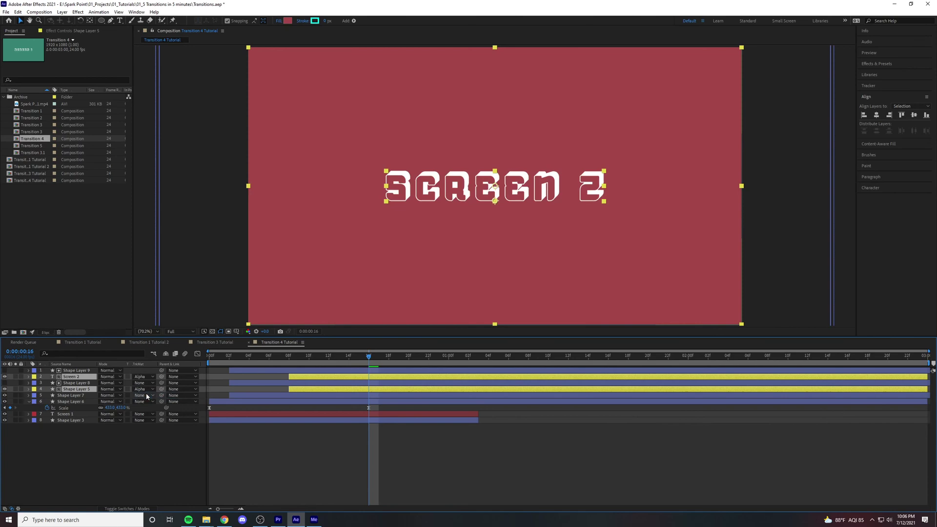
Step: Delay the Scale keyframes of the two matte circles so their animation starts at frame 11
left_click_drag(369, 356, 220, 366)
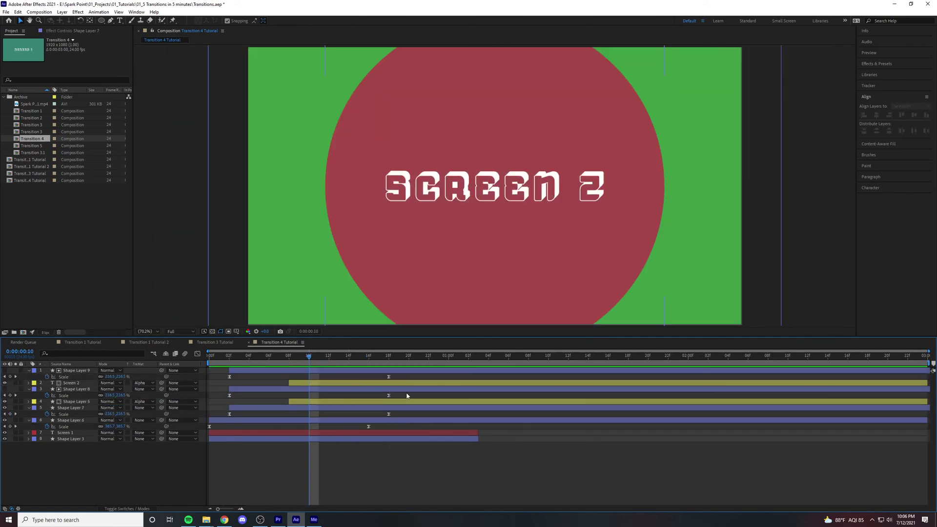
left_click_drag(408, 395, 309, 361)
Step: Change the fill of the remaining unmatted circle copy, Shape Layer 7, to a darker green and preview the transition
left_click(297, 133)
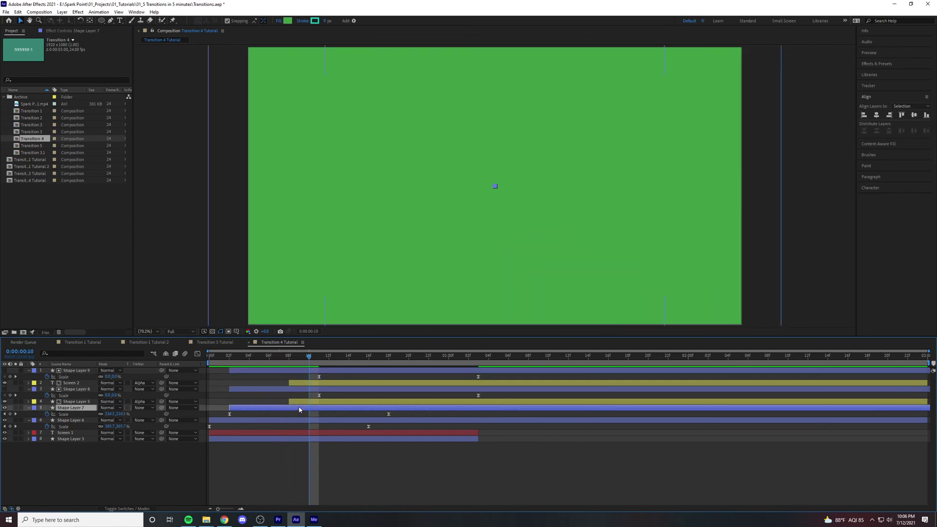
left_click(288, 21)
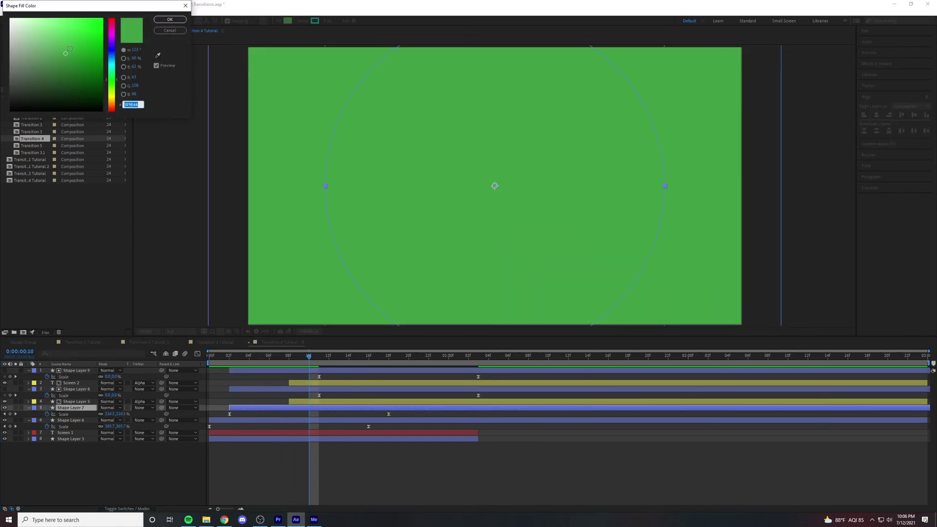
left_click(84, 74)
left_click(170, 20)
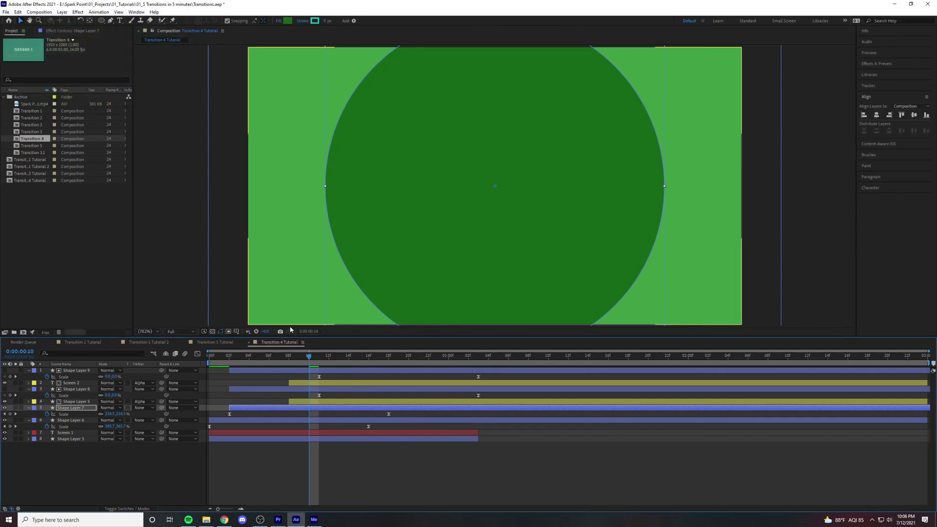
left_click(297, 458)
key("space")
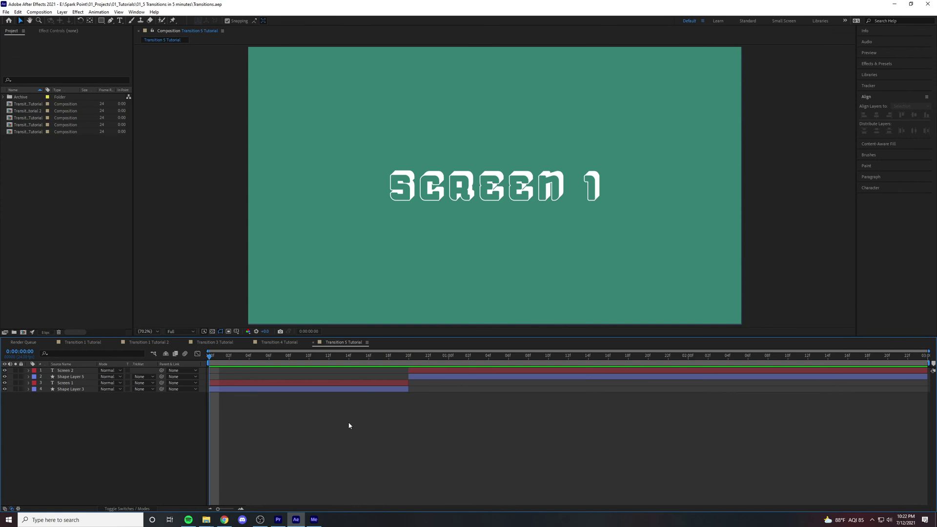
Step: Draw a green square as a new shape layer in Transition 5 Tutorial and enlarge it well beyond the composition edges
left_click(101, 21)
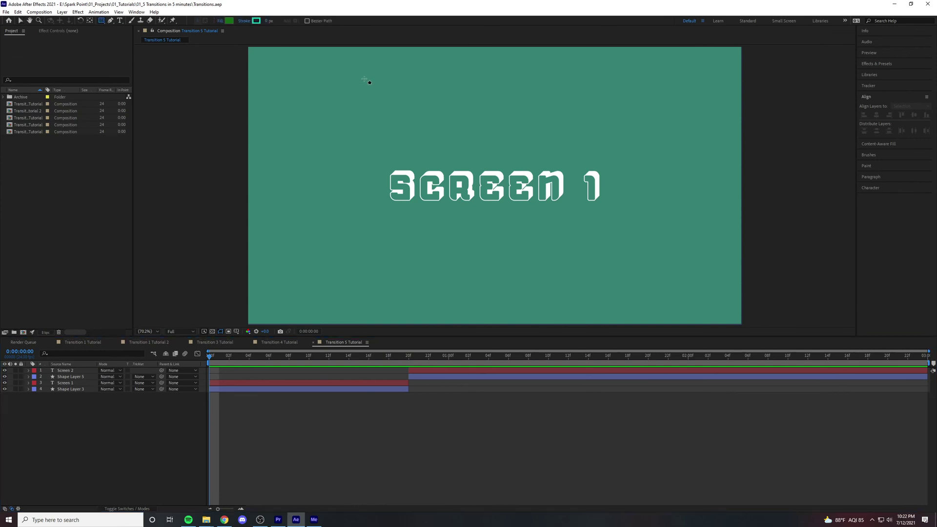
left_click_drag(365, 79, 625, 324)
key("v")
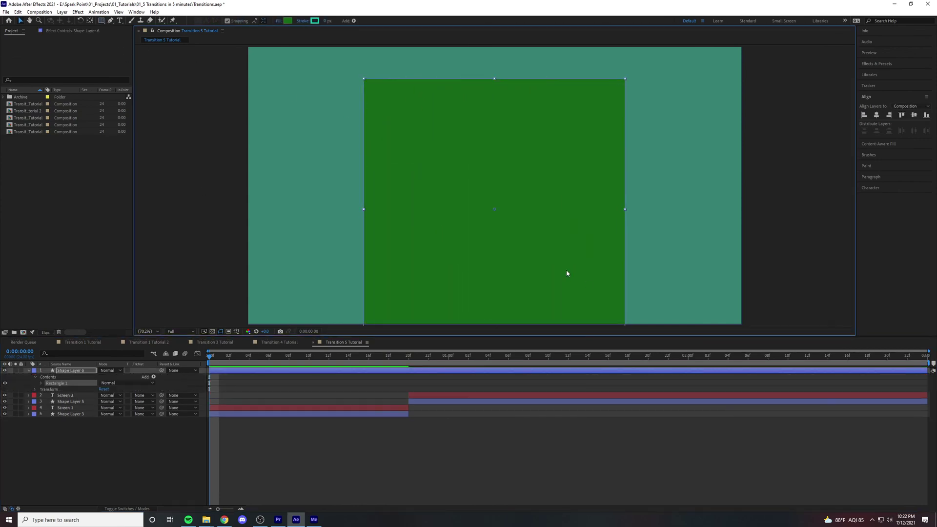
left_click(446, 442)
left_click(525, 254)
scroll(525, 254, "down", 3)
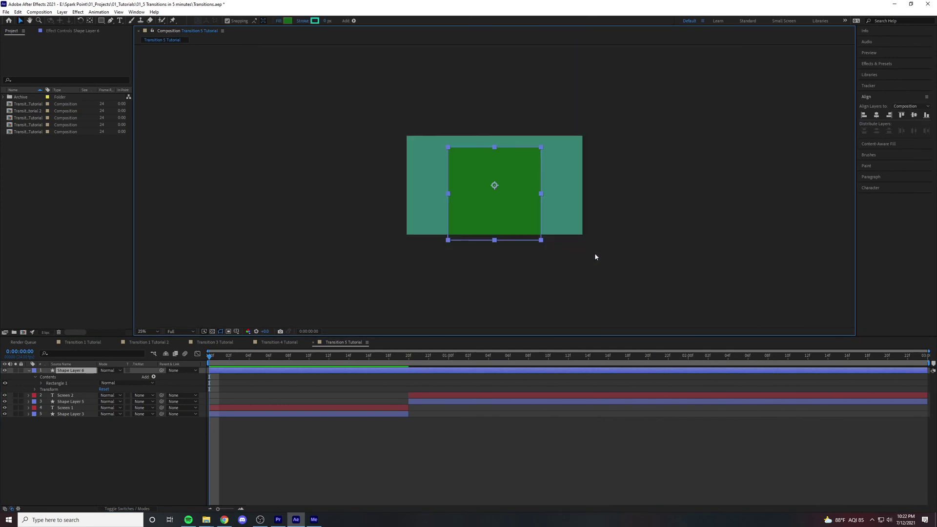
left_click_drag(541, 241, 648, 370)
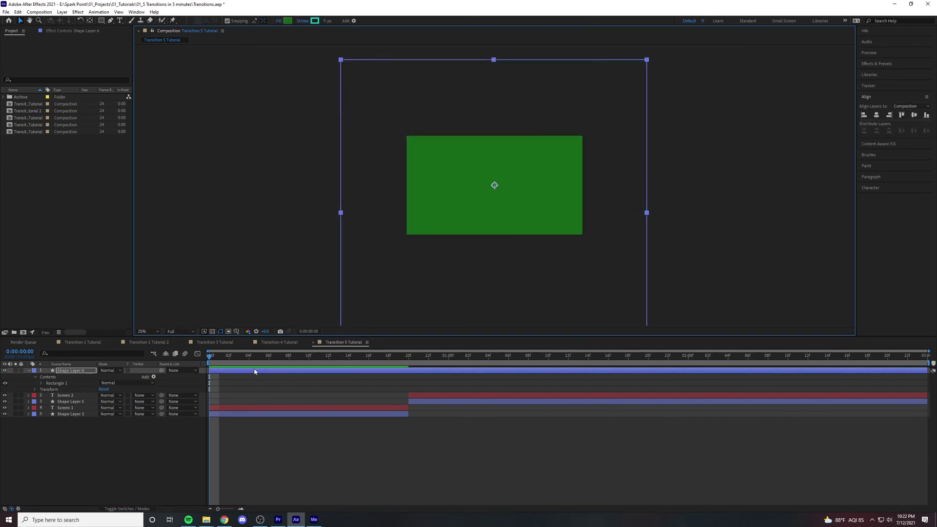
Step: Rotate the green square 45° and centre it horizontally and vertically in the composition
left_click(240, 371)
key("r")
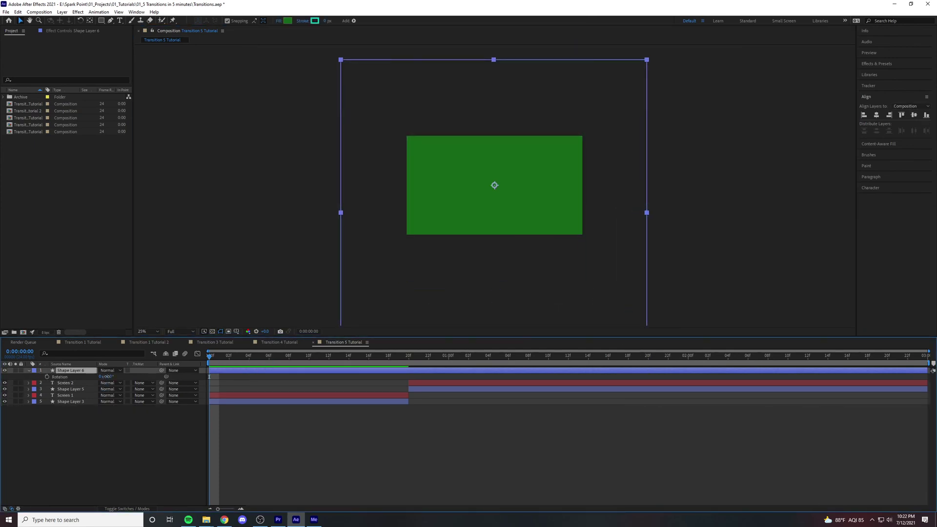
left_click(109, 376)
type("45")
key("Return")
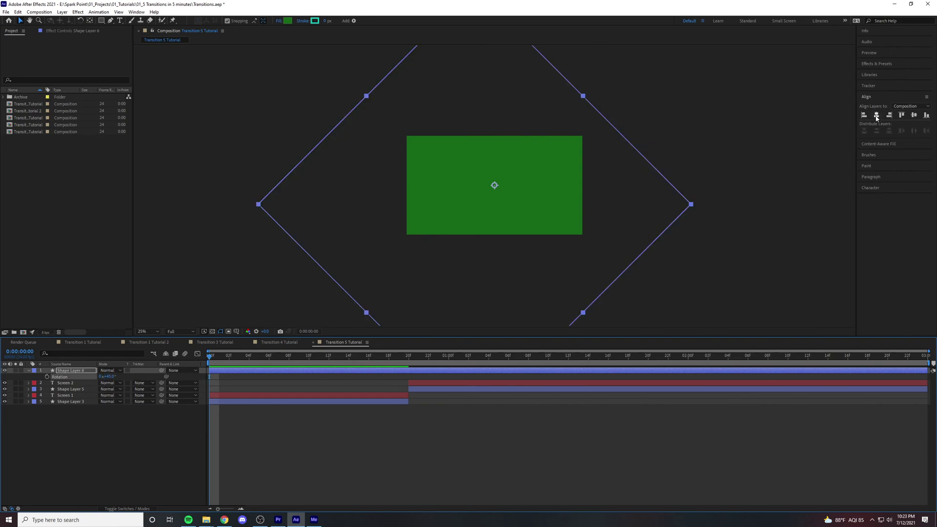
left_click(877, 115)
left_click(915, 115)
Step: Keyframe the diamond's Position from just outside the frame's left edge at frame 0 to beyond its right edge at 1:12
left_click(237, 380)
left_click(239, 374)
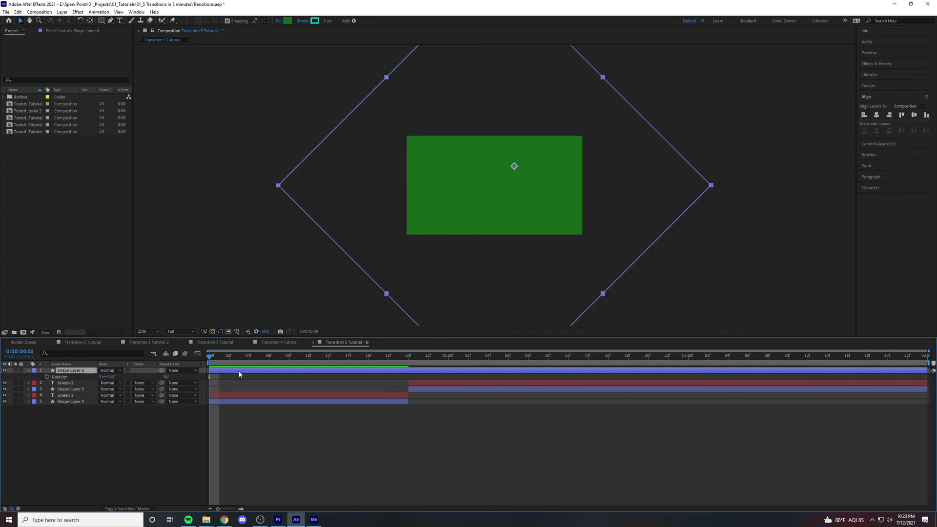
key("alt+shift+p")
left_click_drag(499, 205, 203, 205)
left_click_drag(329, 212, 324, 212)
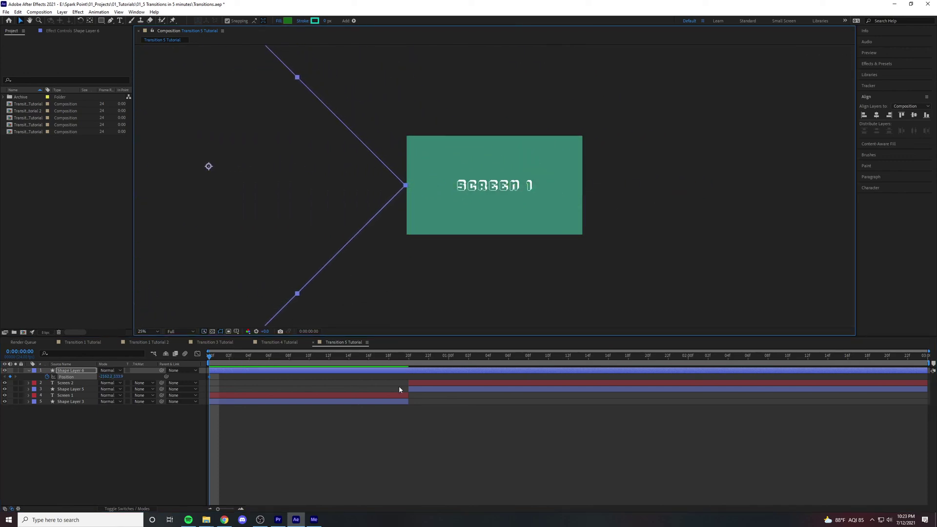
left_click_drag(401, 359, 569, 360)
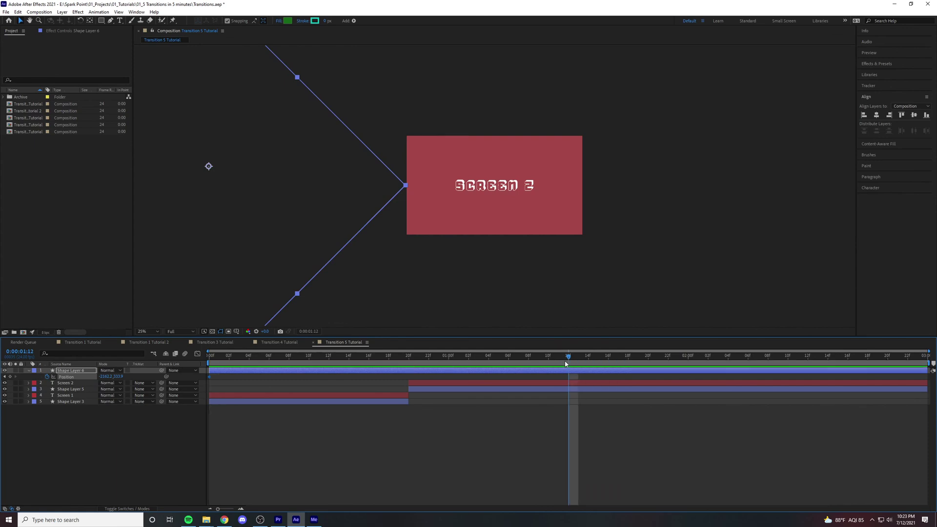
left_click_drag(219, 192, 840, 216)
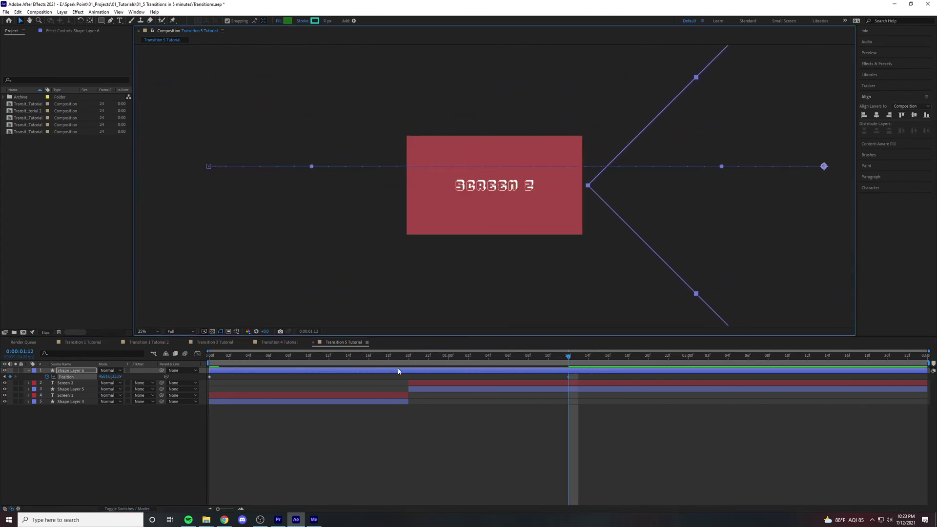
Step: Duplicate the diamond layer and time-reverse the copy's Position keyframes
key("ctrl+d")
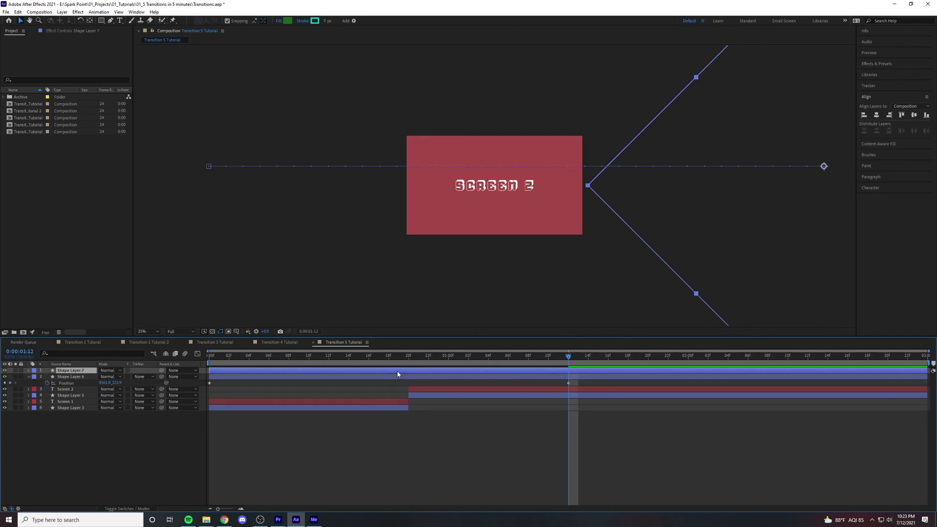
key("p")
right_click(210, 377)
mouse_move(253, 467)
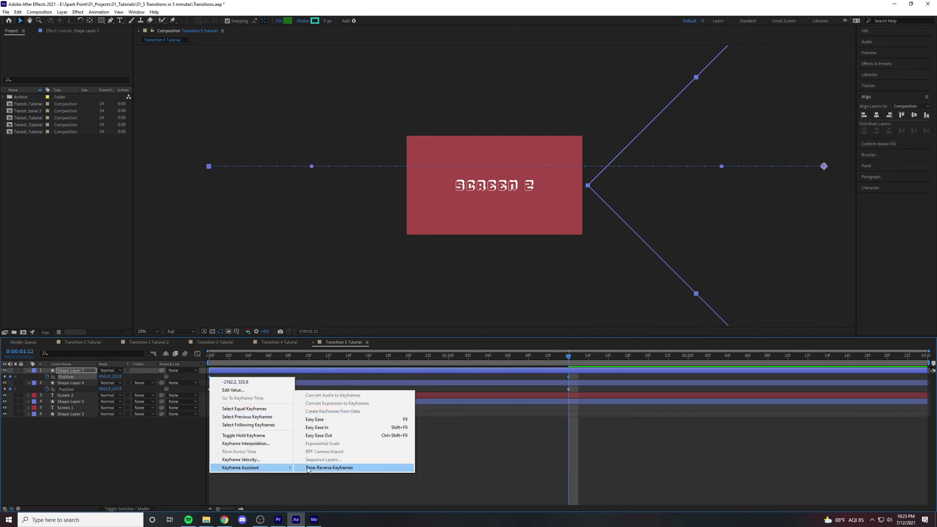
left_click(308, 469)
Step: Set the incoming and outgoing velocity influence of both diamonds' Position keyframes to 78% and preview from the start
left_click_drag(579, 393, 179, 358)
key("ctrl+shift+k")
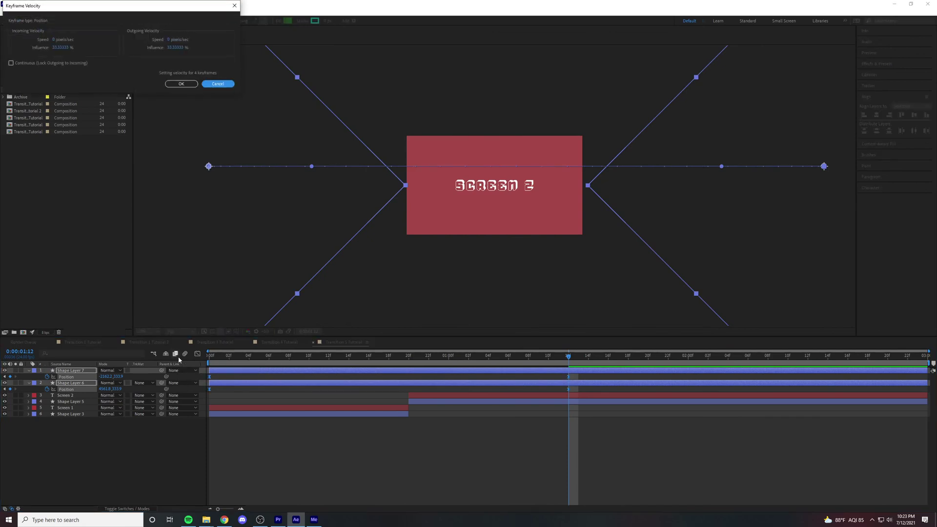
key("Tab")
type("78")
key("Tab")
key("Tab")
type("78")
key("Return")
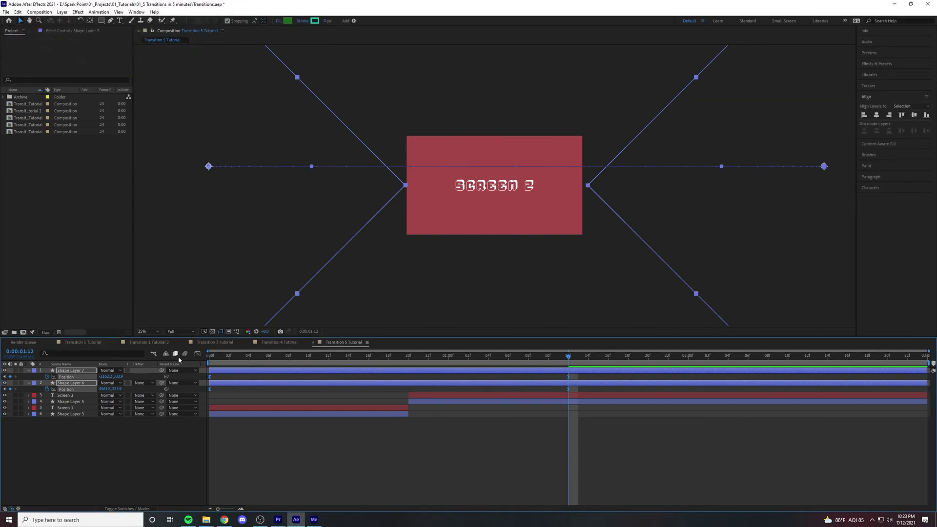
key("Home")
left_click(336, 444)
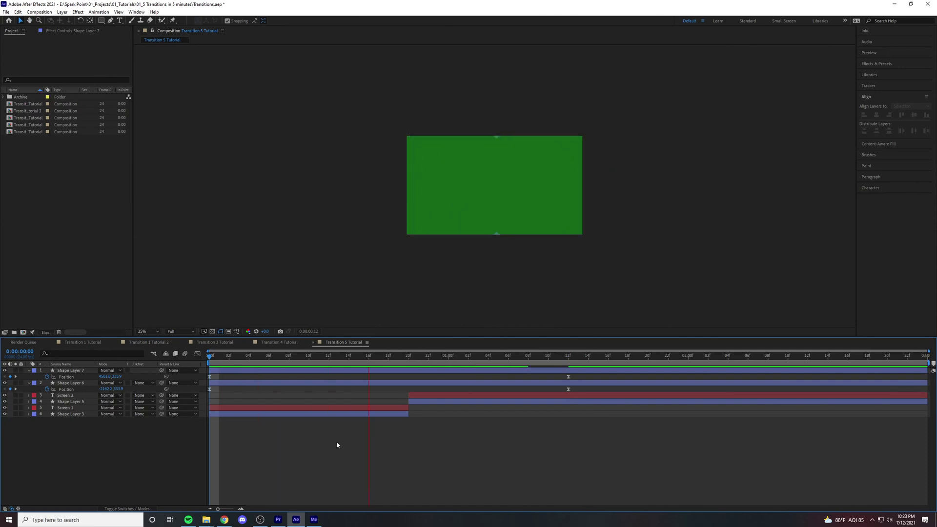